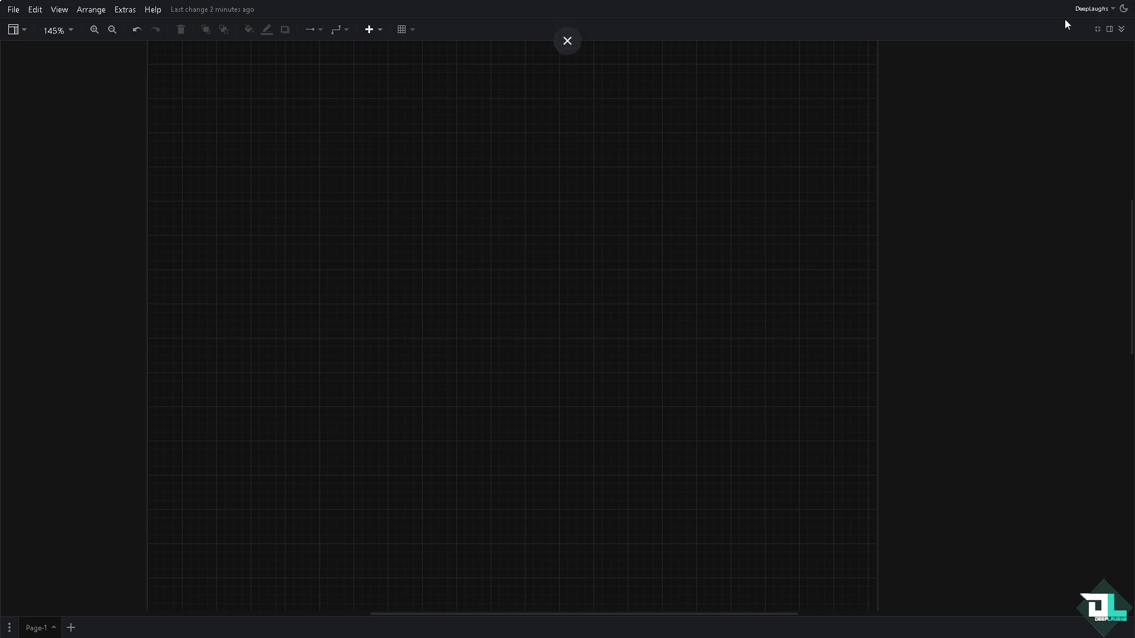
# Exit the compact view to bring back the full draw.io editor
pyautogui.click(1097, 30)
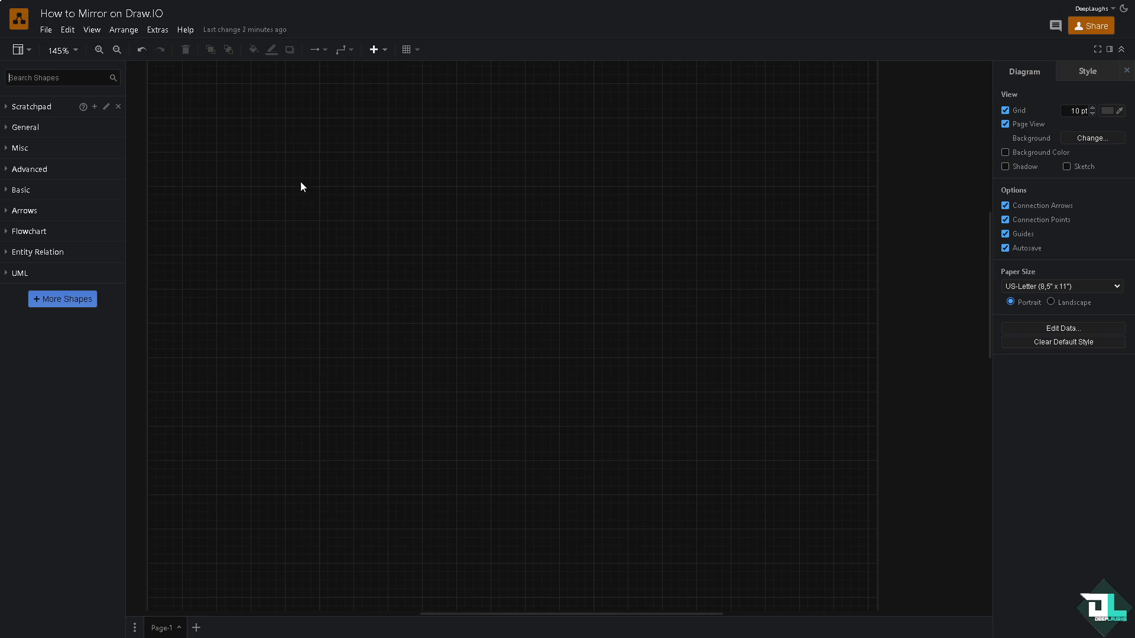
# Expand General and Flowchart, then place and enlarge a cloud shape on the page
pyautogui.click(5, 128)
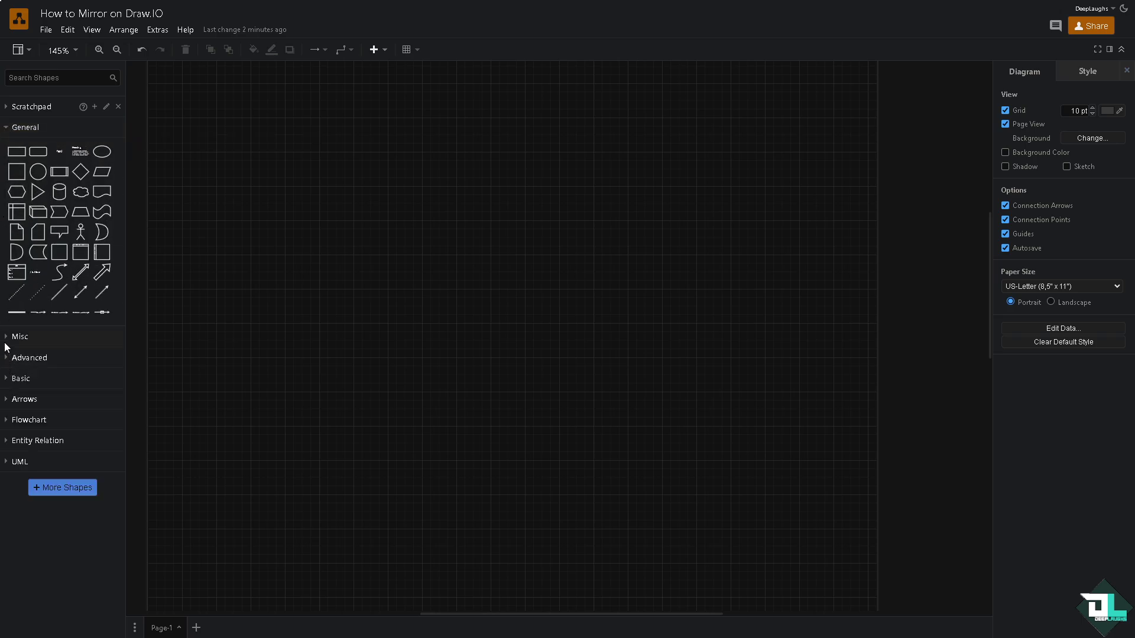
pyautogui.click(8, 420)
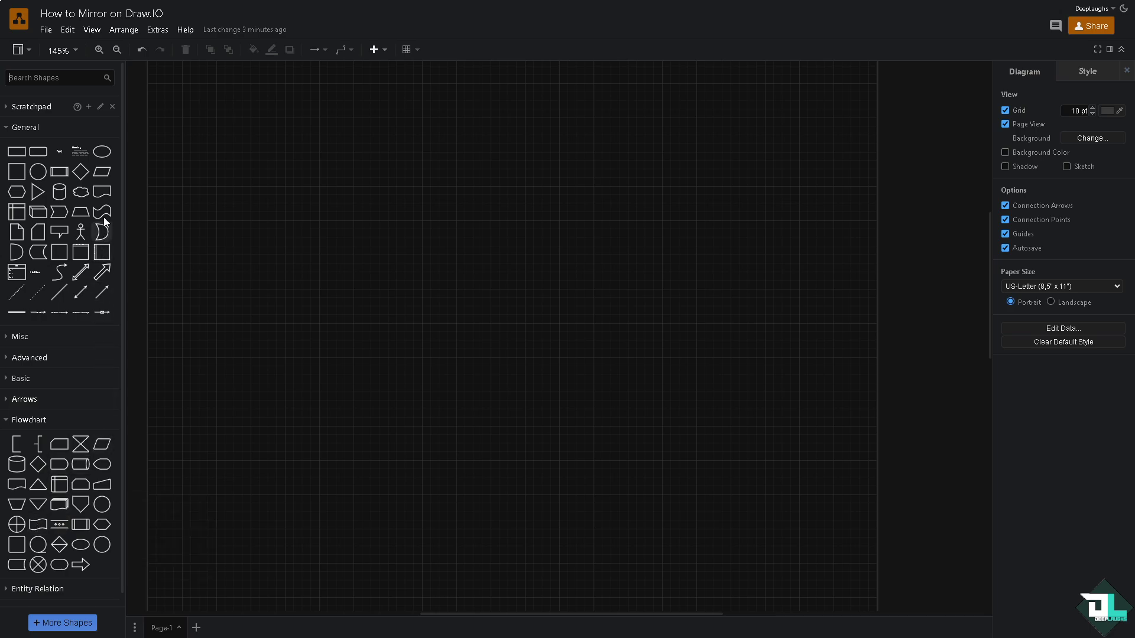
pyautogui.moveTo(81, 192); pyautogui.dragTo(202, 249)
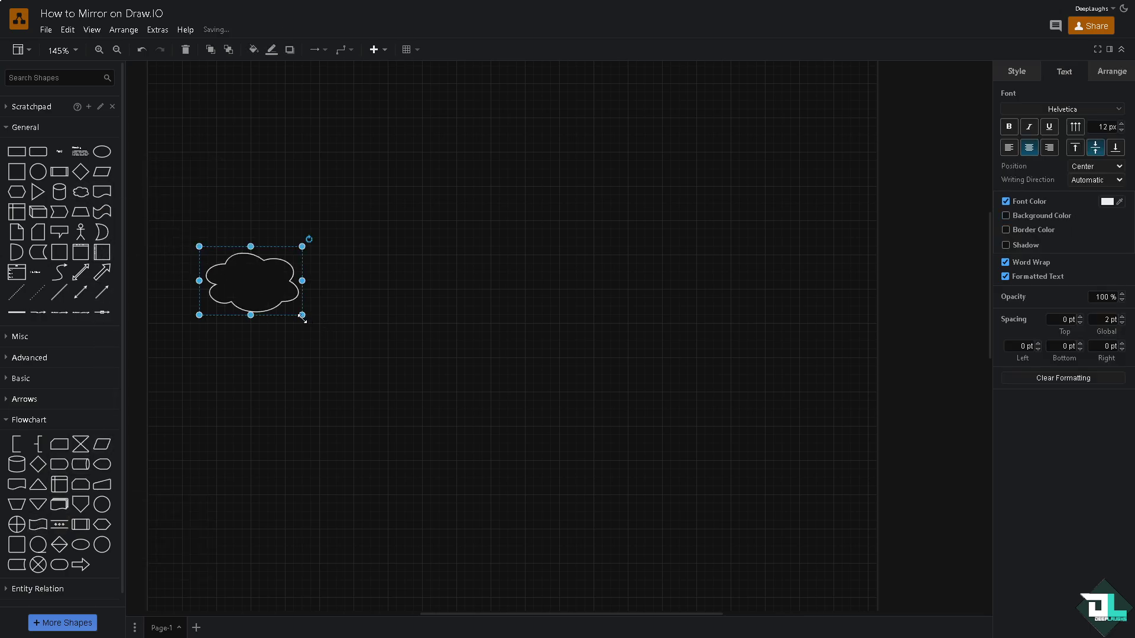
pyautogui.moveTo(303, 318)
pyautogui.mouseDown()
pyautogui.moveTo(255, 448)
pyautogui.moveTo(362, 520)
pyautogui.mouseUp()
pyautogui.moveTo(319, 476); pyautogui.dragTo(286, 357)
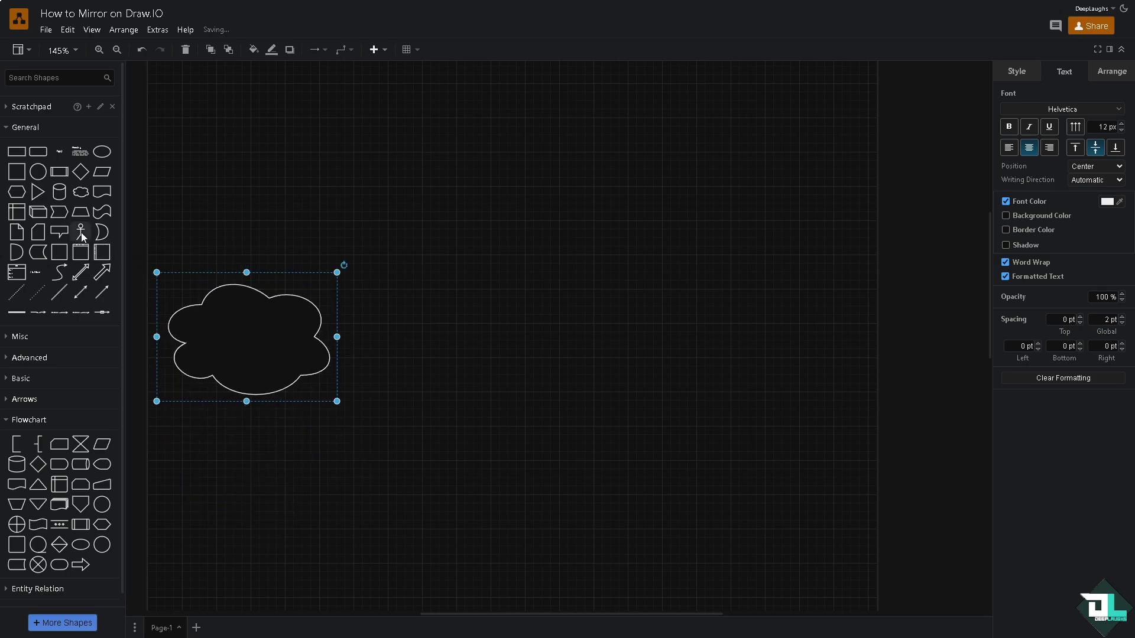
# Add an Actor stick figure and an enlarged crossed circle beside the cloud
pyautogui.moveTo(81, 234)
pyautogui.mouseDown()
pyautogui.moveTo(341, 289)
pyautogui.moveTo(415, 352)
pyautogui.moveTo(465, 426)
pyautogui.mouseUp()
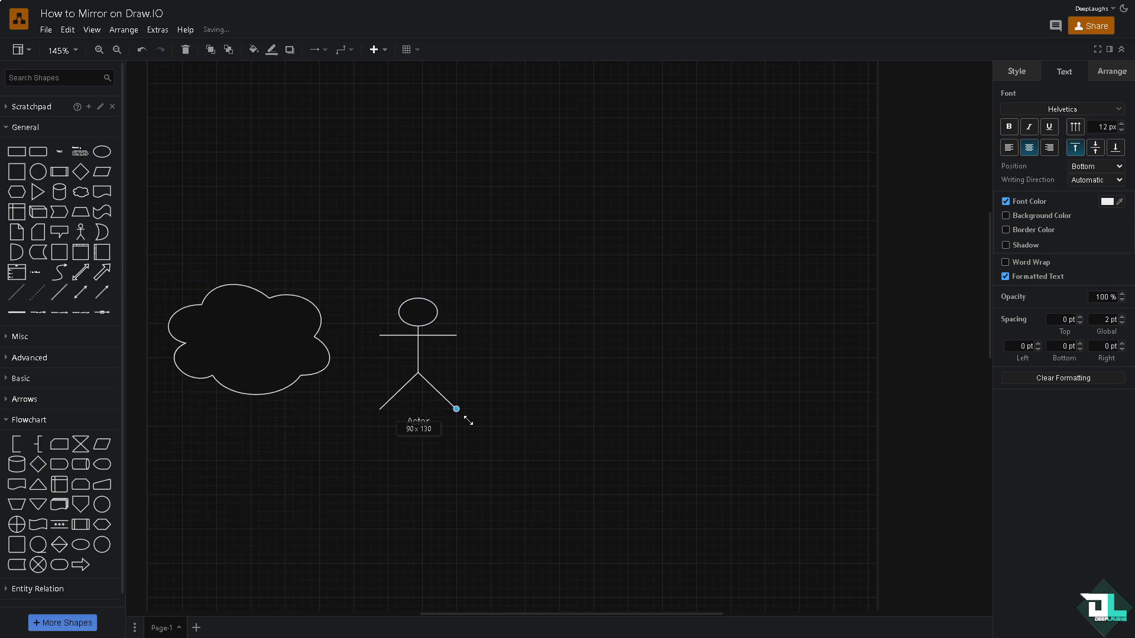
pyautogui.moveTo(406, 314); pyautogui.dragTo(364, 331)
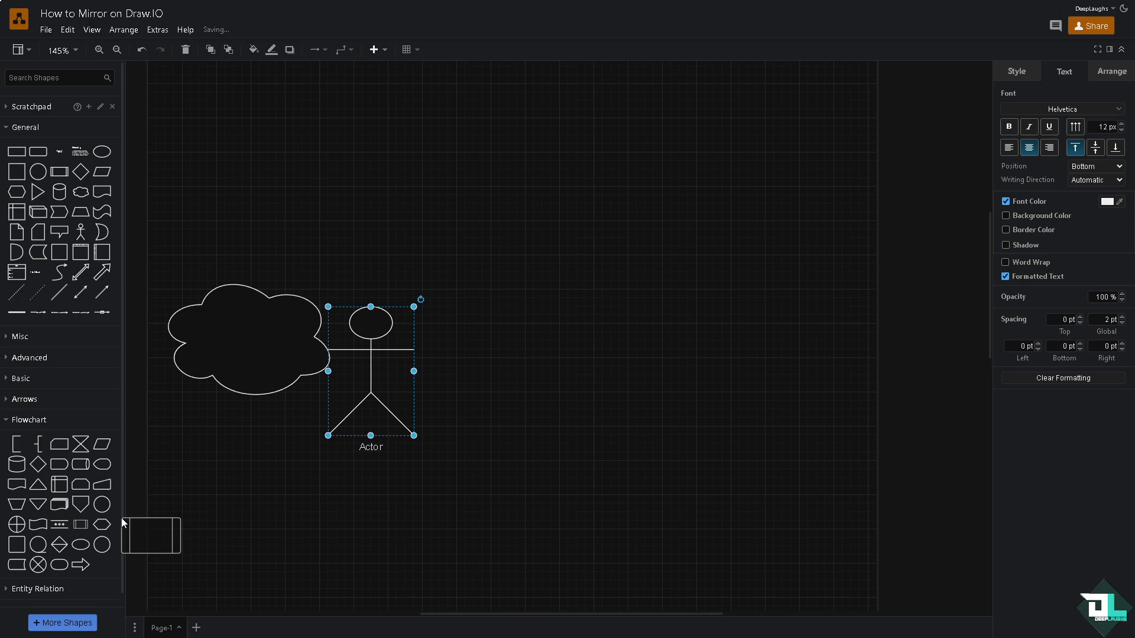
pyautogui.moveTo(17, 524)
pyautogui.mouseDown()
pyautogui.moveTo(427, 359)
pyautogui.moveTo(414, 328)
pyautogui.moveTo(540, 280)
pyautogui.moveTo(598, 243)
pyautogui.mouseUp()
pyautogui.moveTo(559, 309); pyautogui.dragTo(549, 327)
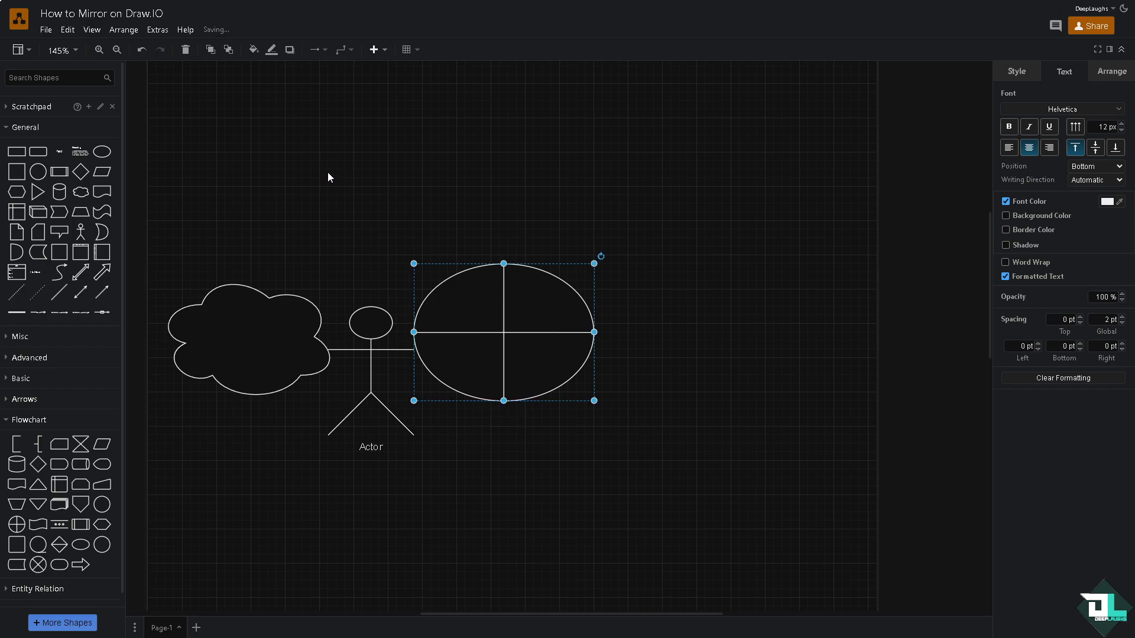
# Import the thumbnail image and add a curved arrow rising from the cloud
pyautogui.click(45, 29)
pyautogui.moveTo(111, 250)
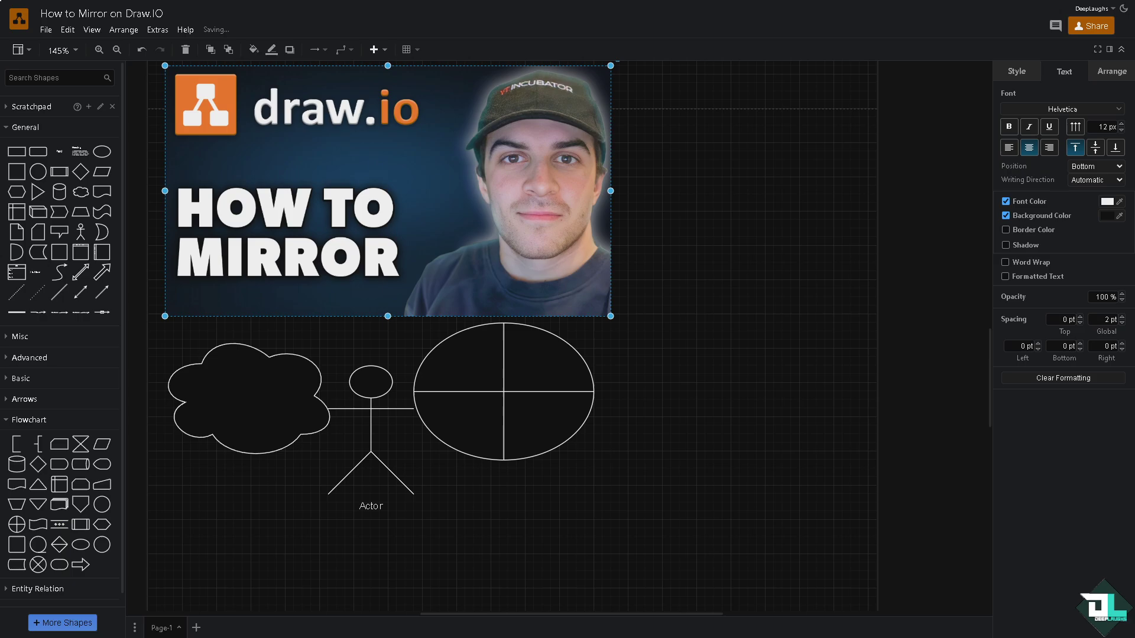
pyautogui.moveTo(59, 273)
pyautogui.mouseDown()
pyautogui.moveTo(256, 335)
pyautogui.moveTo(378, 314)
pyautogui.mouseUp()
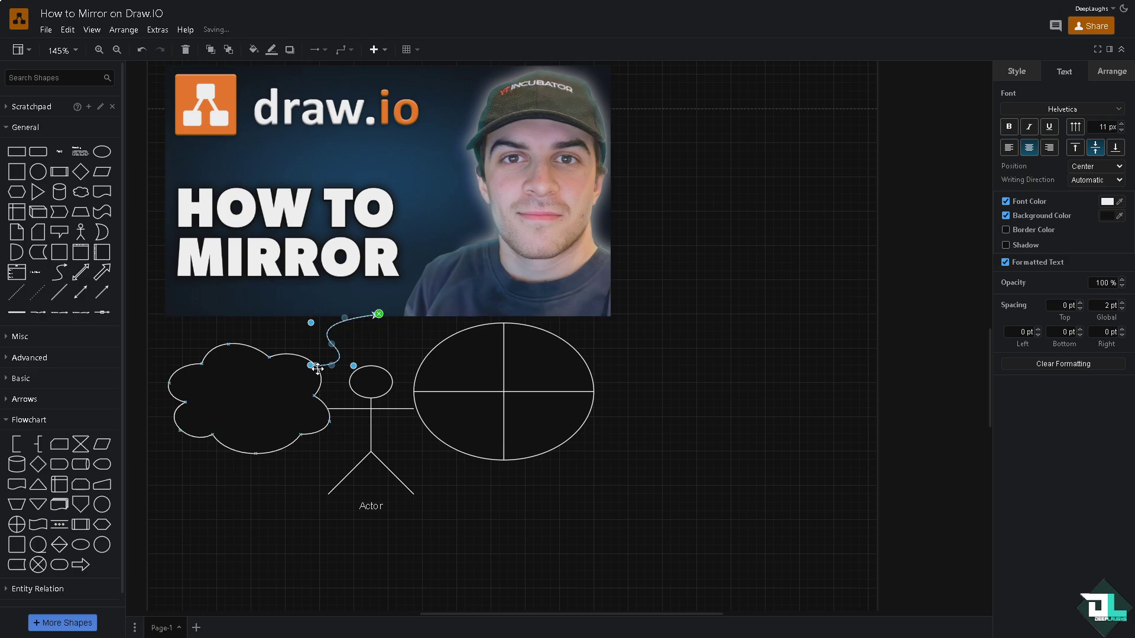
pyautogui.moveTo(318, 369); pyautogui.dragTo(327, 369)
# From Misc, add a hatched ellipse in the circle, a gear in the cloud, and a hatched box on the Actor's head
pyautogui.click(18, 337)
pyautogui.moveTo(101, 441)
pyautogui.mouseDown()
pyautogui.moveTo(302, 384)
pyautogui.moveTo(450, 362)
pyautogui.moveTo(509, 385)
pyautogui.mouseUp()
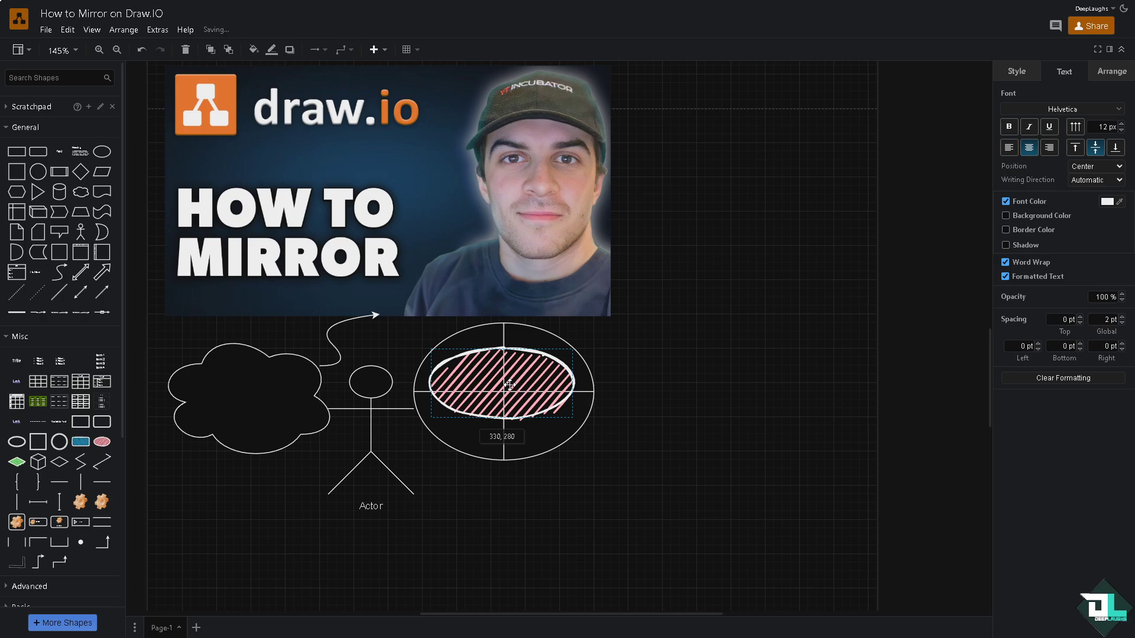
pyautogui.moveTo(80, 501)
pyautogui.mouseDown()
pyautogui.moveTo(556, 340)
pyautogui.moveTo(500, 279)
pyautogui.mouseUp()
pyautogui.moveTo(540, 322); pyautogui.dragTo(246, 395)
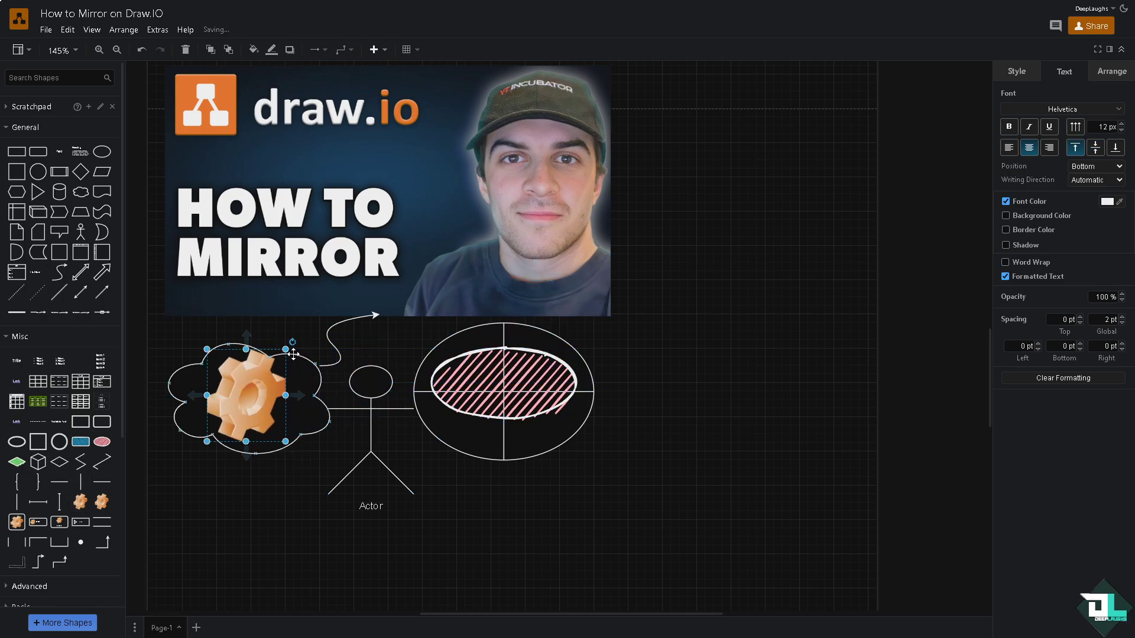
pyautogui.moveTo(294, 354); pyautogui.dragTo(292, 368)
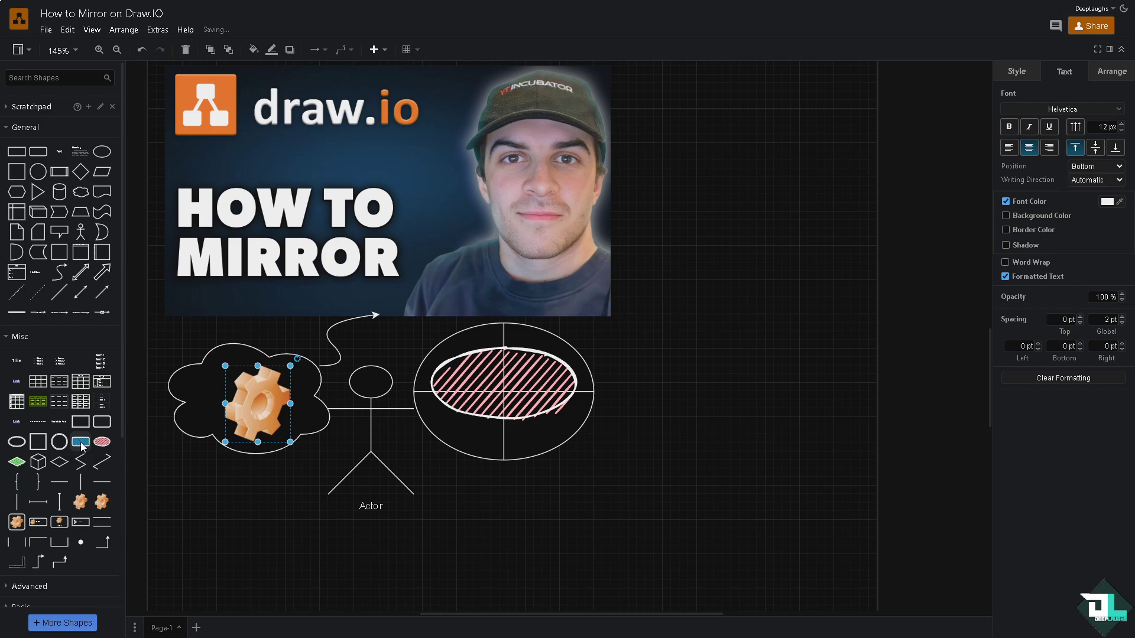
pyautogui.moveTo(81, 448)
pyautogui.mouseDown()
pyautogui.moveTo(585, 328)
pyautogui.moveTo(388, 388)
pyautogui.moveTo(397, 401)
pyautogui.moveTo(363, 385)
pyautogui.moveTo(376, 388)
pyautogui.mouseUp()
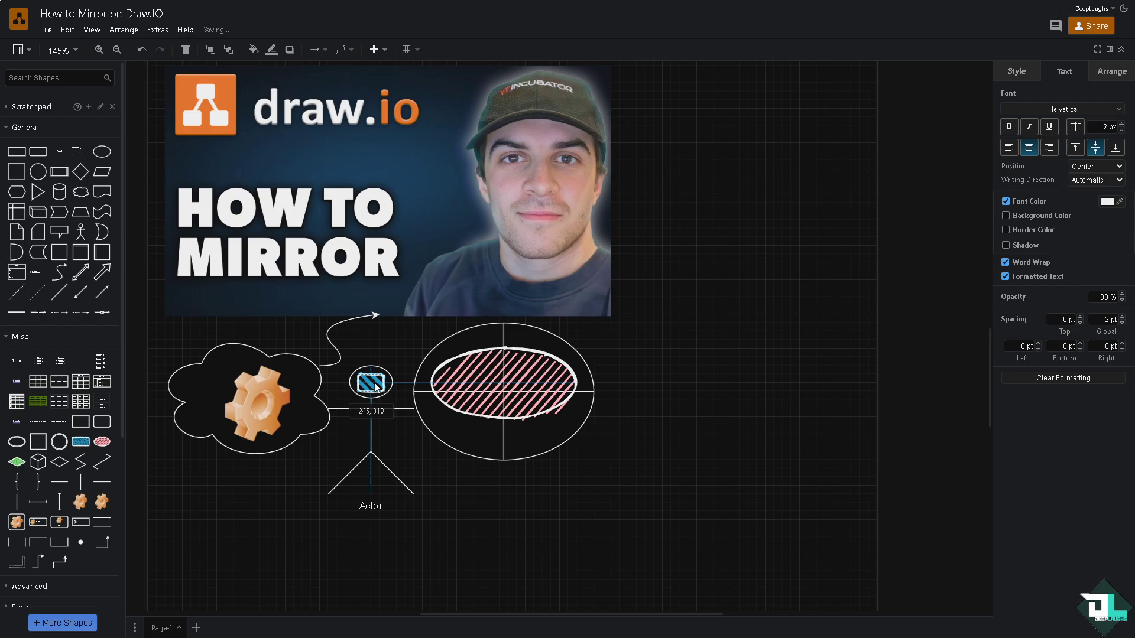
# Search 'TE' and place an enlarged heading-and-paragraph text block right of the thumbnail
pyautogui.click(702, 265)
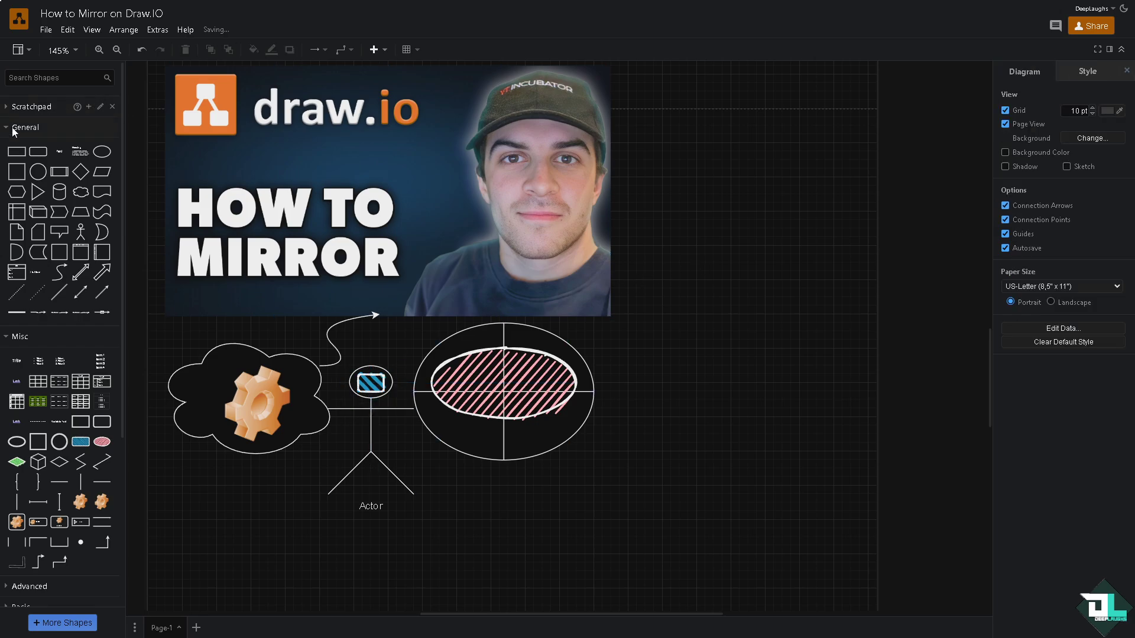
pyautogui.click(14, 128)
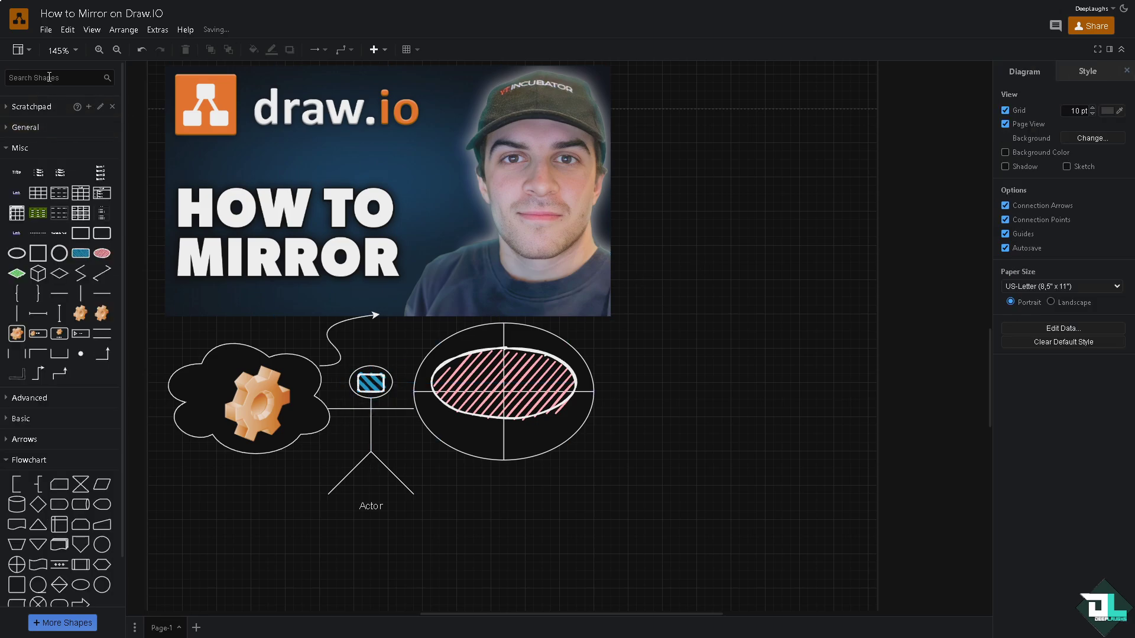
pyautogui.write('TEXT')
pyautogui.press('Return')
pyautogui.click(37, 102)
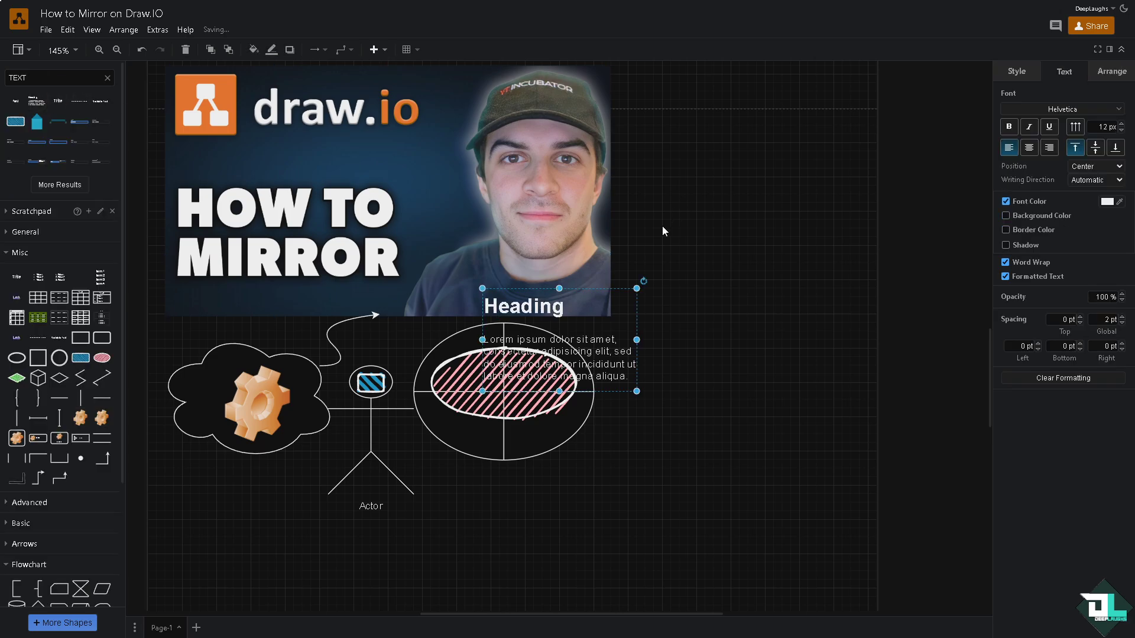
pyautogui.moveTo(585, 337); pyautogui.dragTo(736, 131)
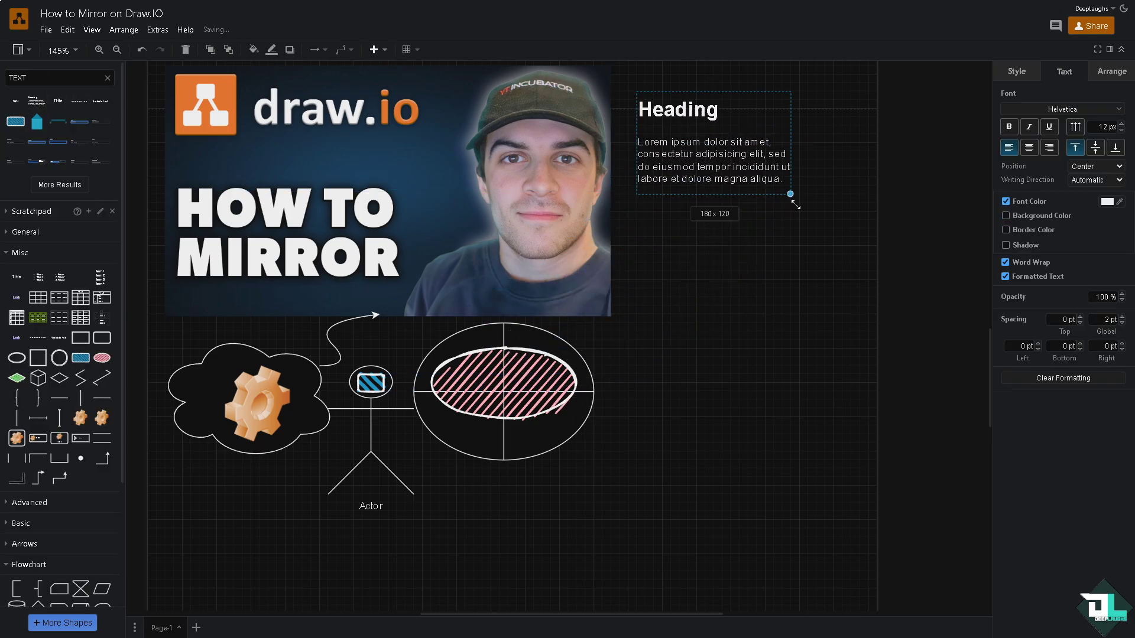
pyautogui.moveTo(791, 195); pyautogui.dragTo(860, 401)
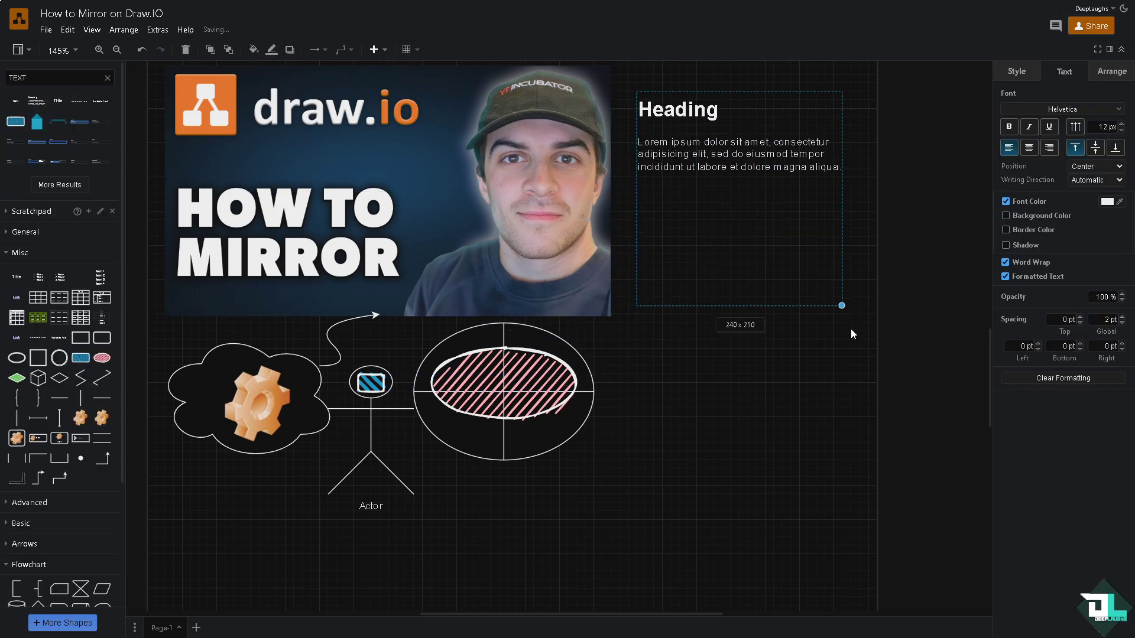
# Change the text block's heading to 'DEEP LAUGHS'
pyautogui.doubleClick(715, 118)
pyautogui.click(717, 112)
pyautogui.press('Delete')
pyautogui.write('DELorem ipsum dolor sit')
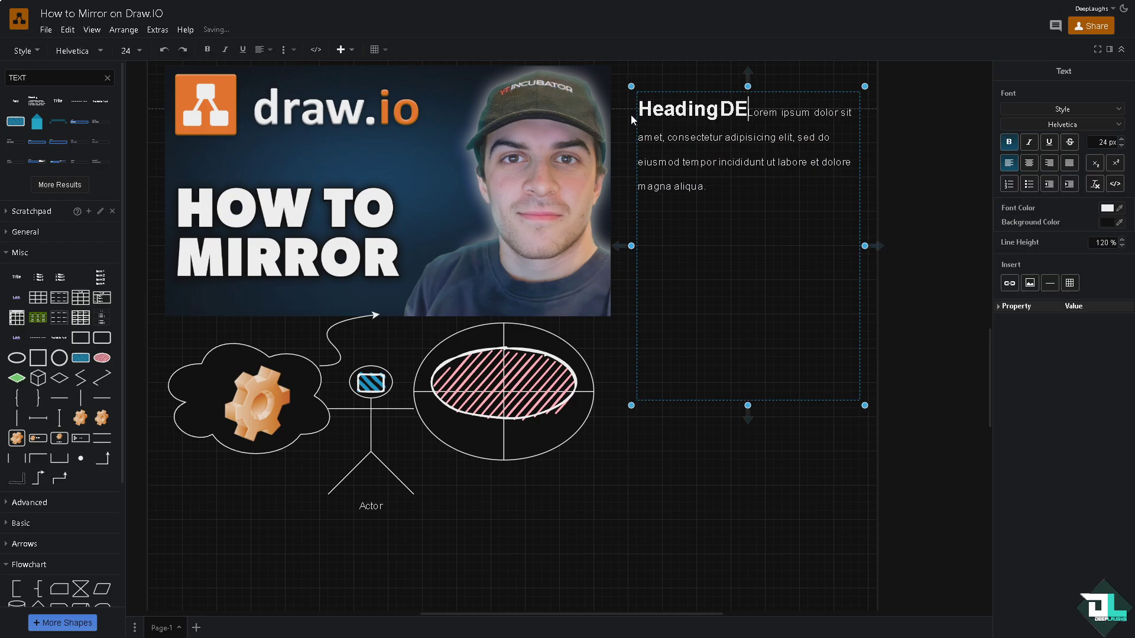
pyautogui.write('EP LAUGHS')
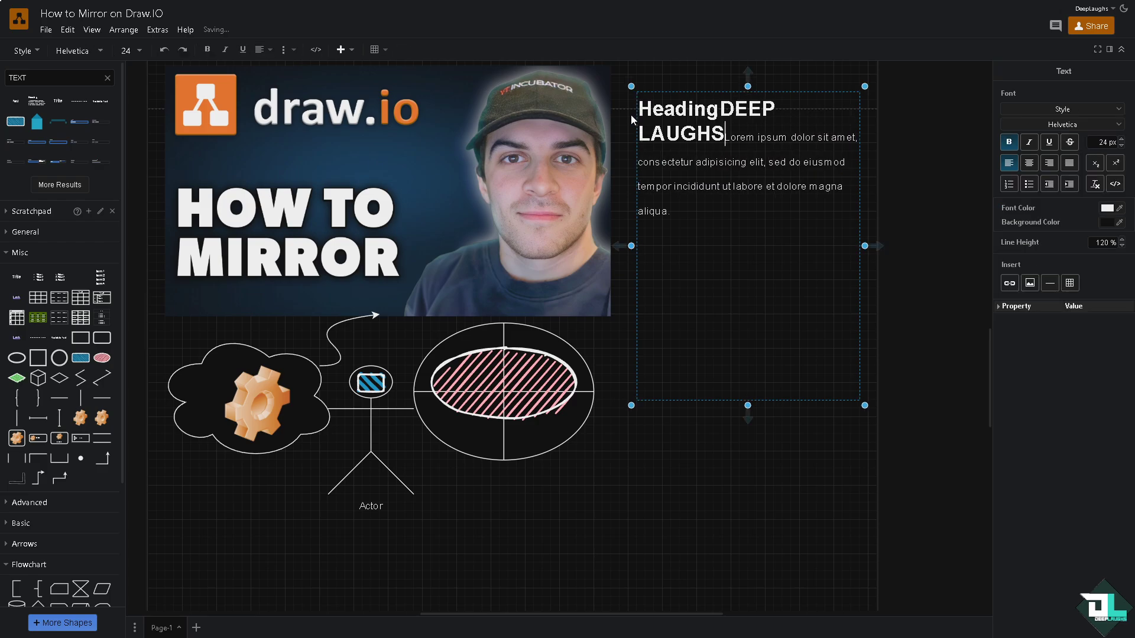
pyautogui.press('Up')
pyautogui.press('BackSpace')
pyautogui.press('BackSpace')
pyautogui.press('BackSpace')
pyautogui.press('BackSpace')
pyautogui.press('BackSpace')
pyautogui.press('BackSpace')
pyautogui.press('BackSpace')
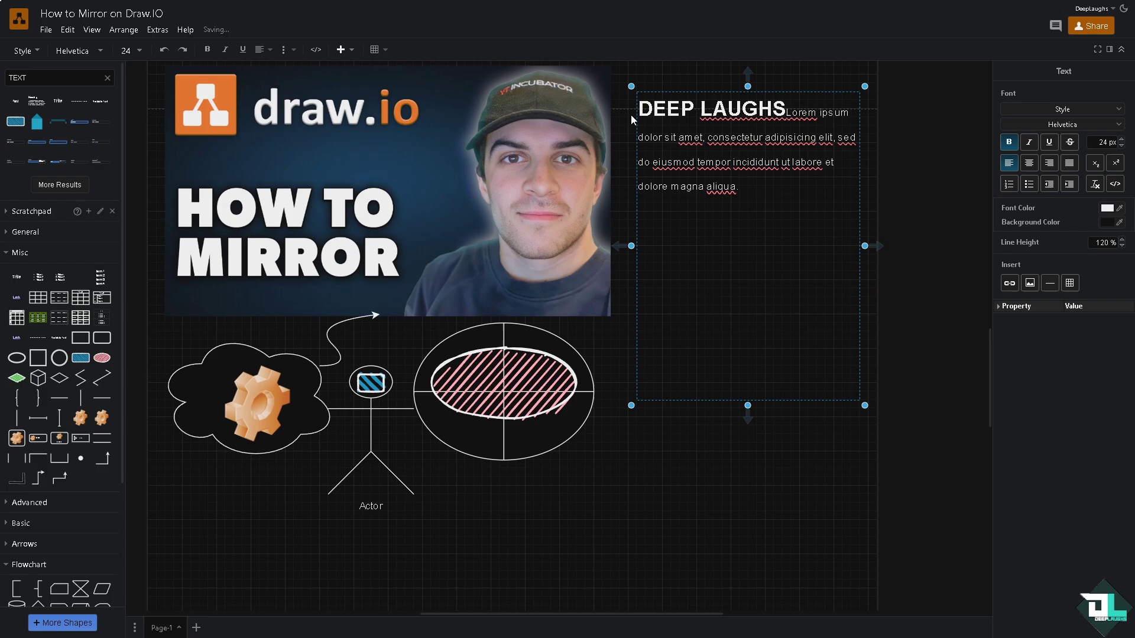
# Replace the Lorem ipsum lines with 'How to Mirror on Draw IO' below the title
pyautogui.click(785, 112)
pyautogui.press('Return')
pyautogui.press('Return')
pyautogui.press('Return')
pyautogui.moveTo(838, 242); pyautogui.dragTo(638, 236)
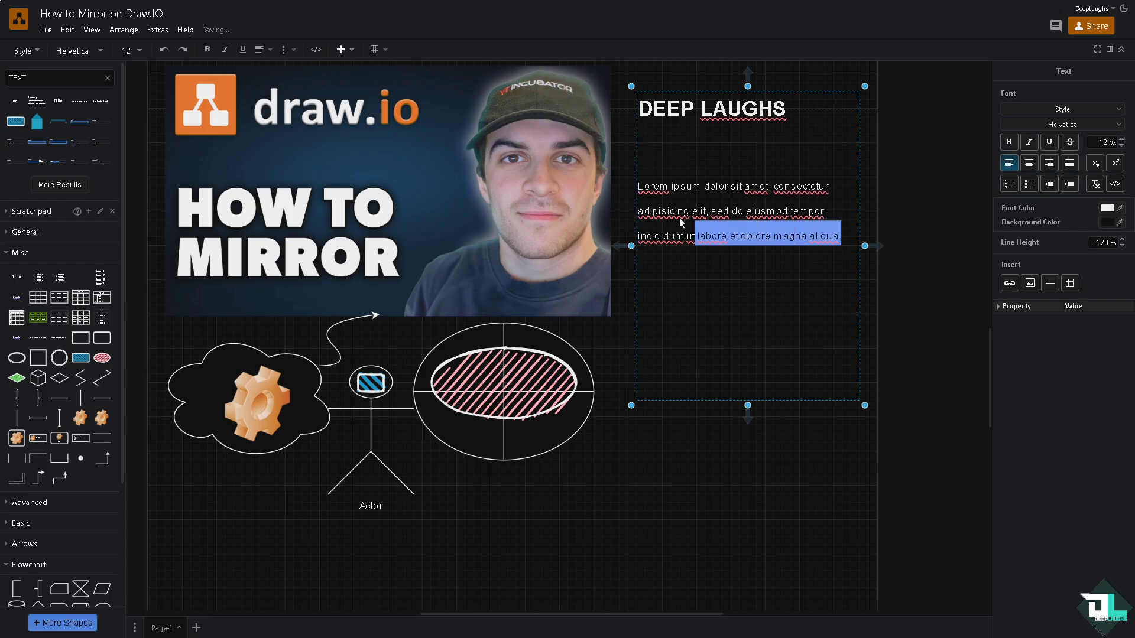
pyautogui.keyDown('shift'); pyautogui.click(642, 189); pyautogui.keyUp('shift')
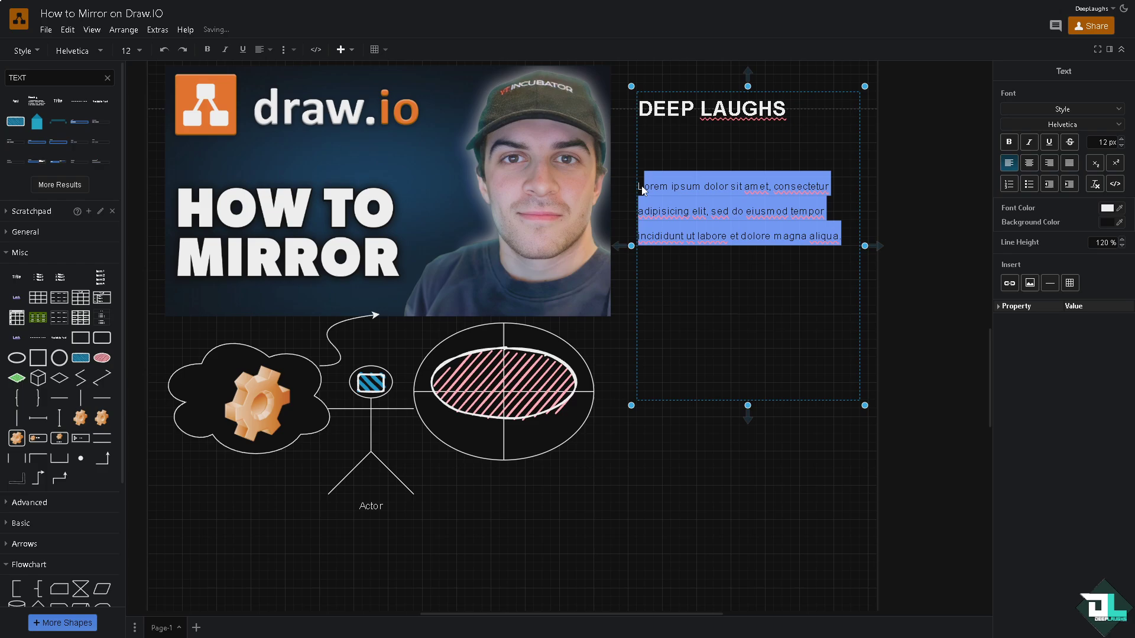
pyautogui.write('How to Mirror on Draw IO')
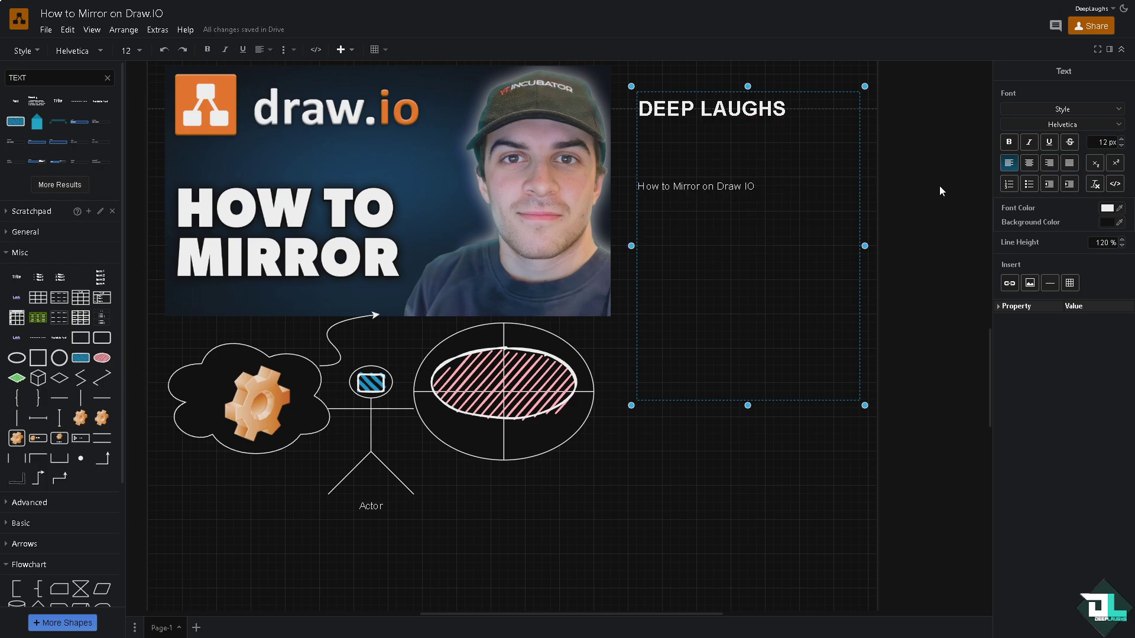
# Give the text box an orange background colour and nudge it slightly left
pyautogui.hotkey('ctrl', 'a')
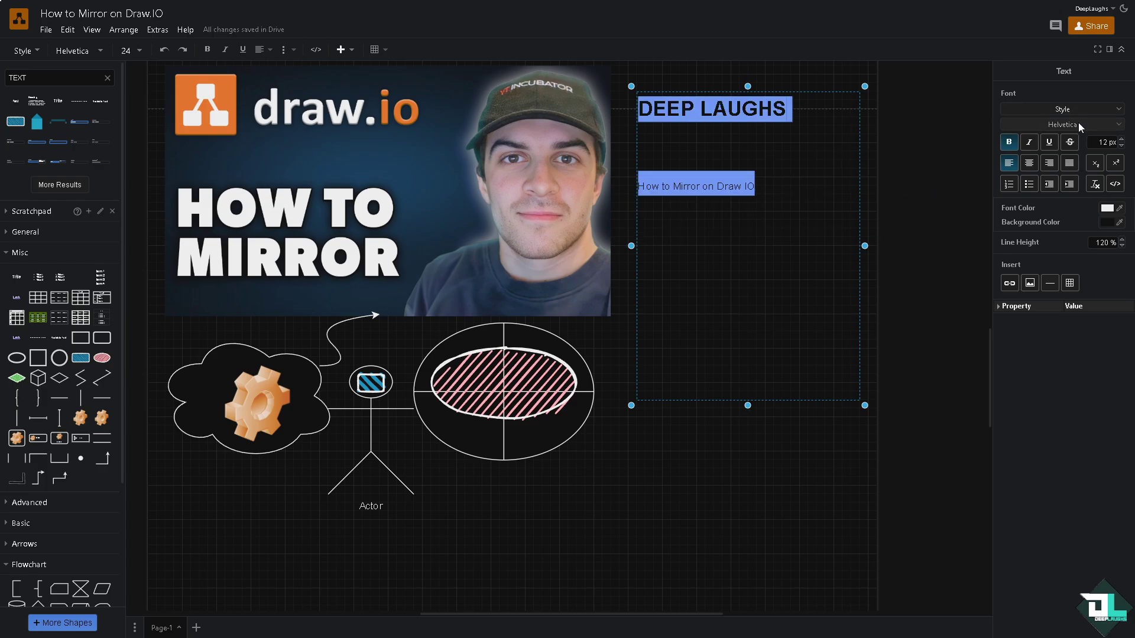
pyautogui.click(1077, 123)
pyautogui.click(1019, 366)
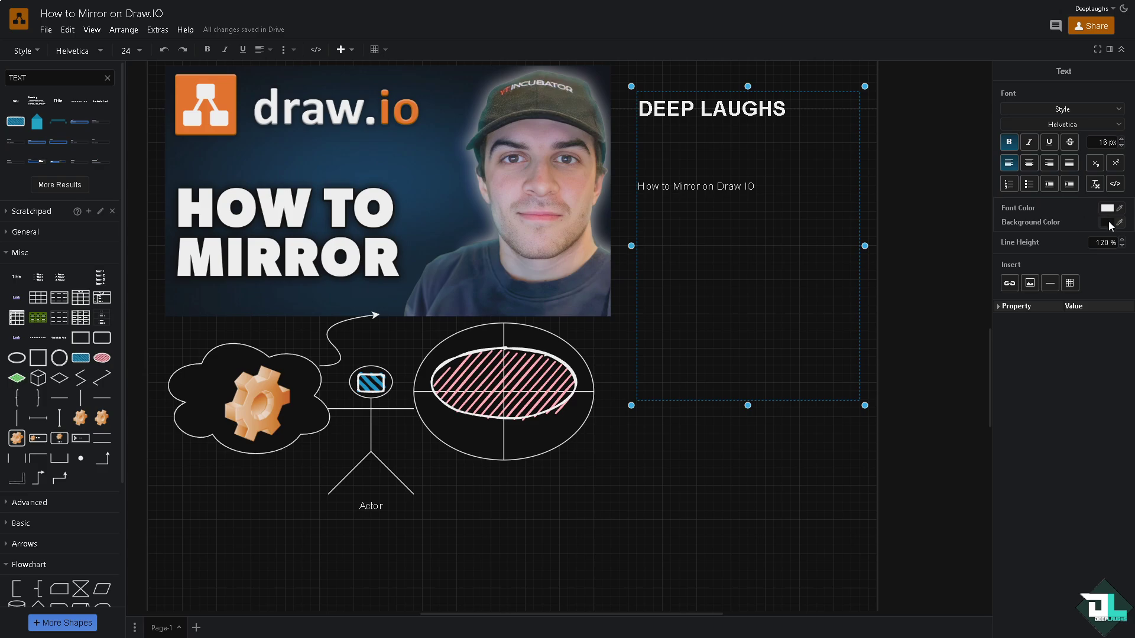
pyautogui.click(1109, 222)
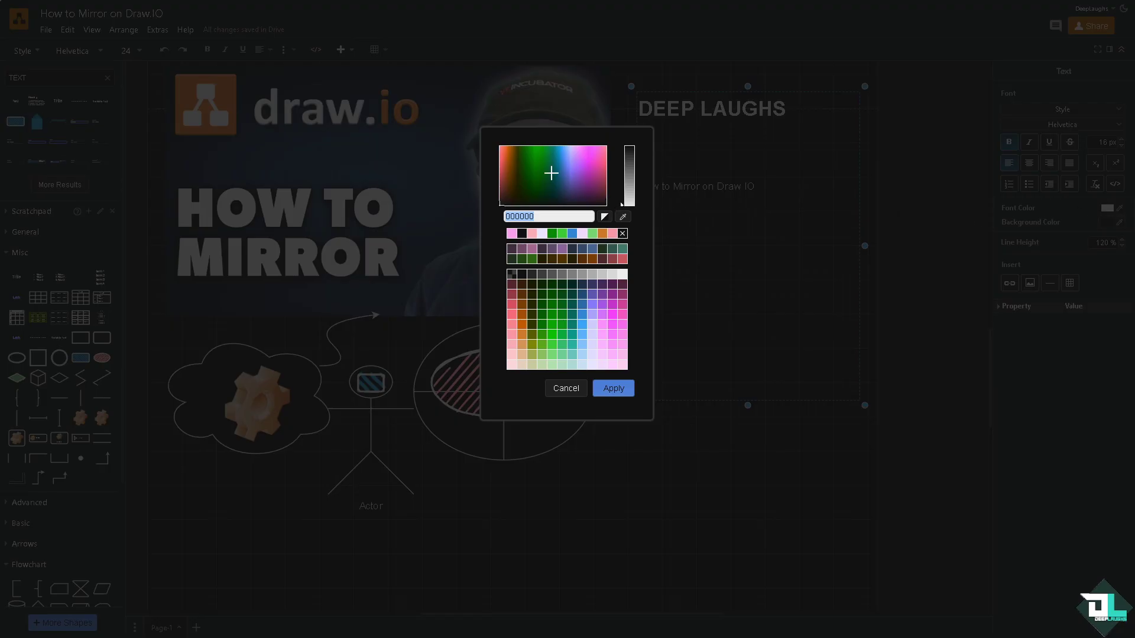
pyautogui.click(559, 345)
pyautogui.click(523, 339)
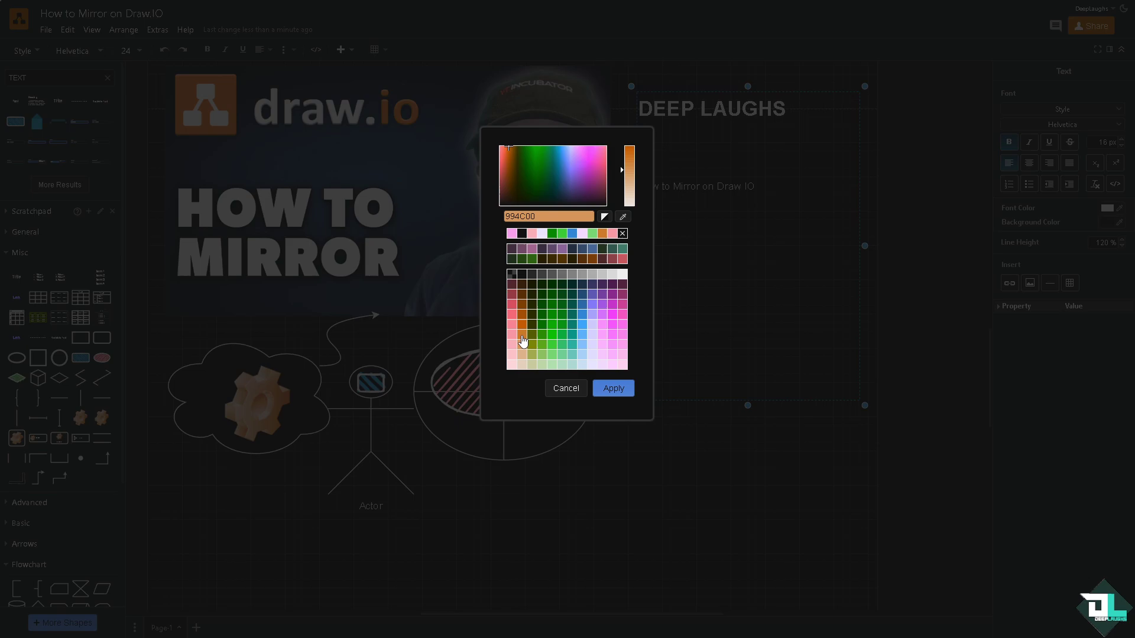
pyautogui.click(612, 388)
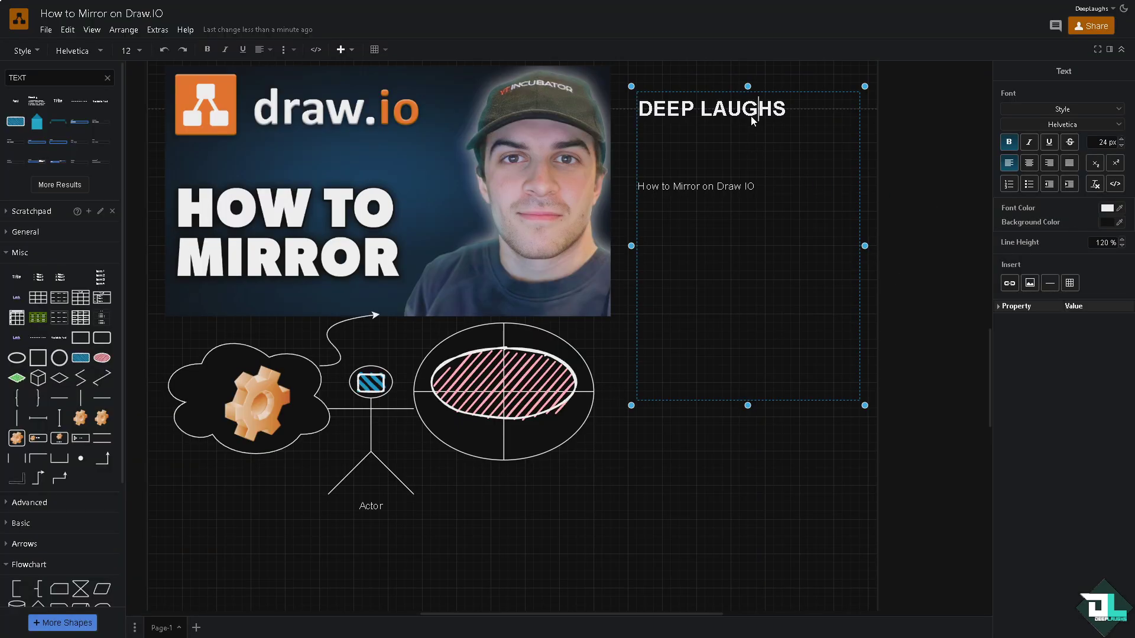
pyautogui.moveTo(754, 112)
pyautogui.mouseDown()
pyautogui.moveTo(692, 112)
pyautogui.moveTo(745, 110)
pyautogui.mouseUp()
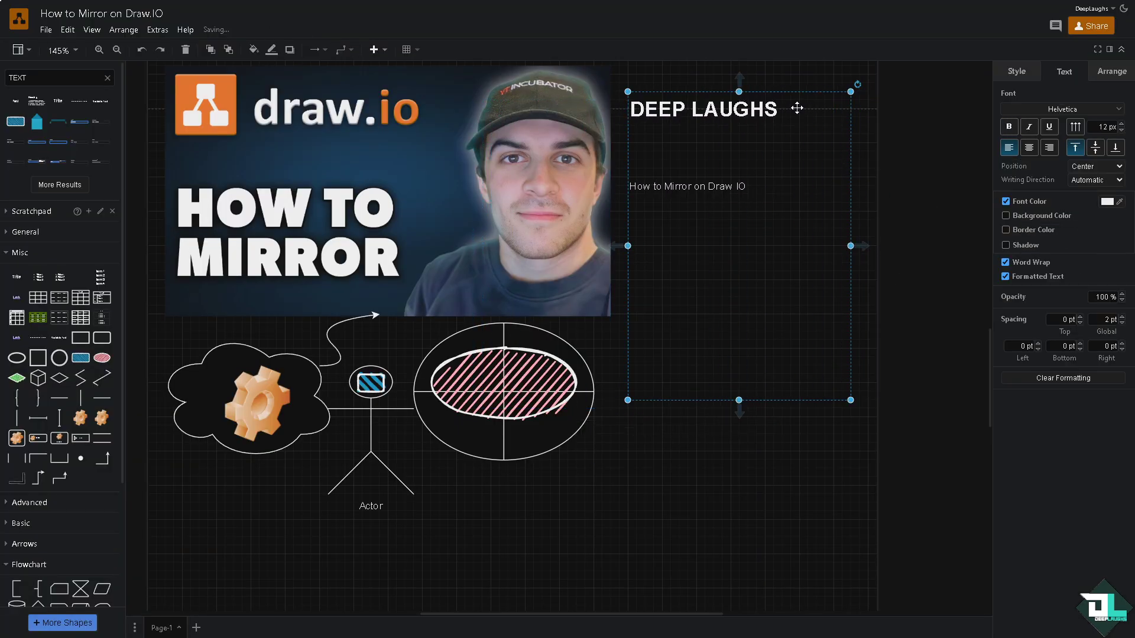
# Colour the 'DEEP LAUGHS' title orange
pyautogui.doubleClick(799, 108)
pyautogui.click(716, 115)
pyautogui.moveTo(778, 109); pyautogui.dragTo(627, 106)
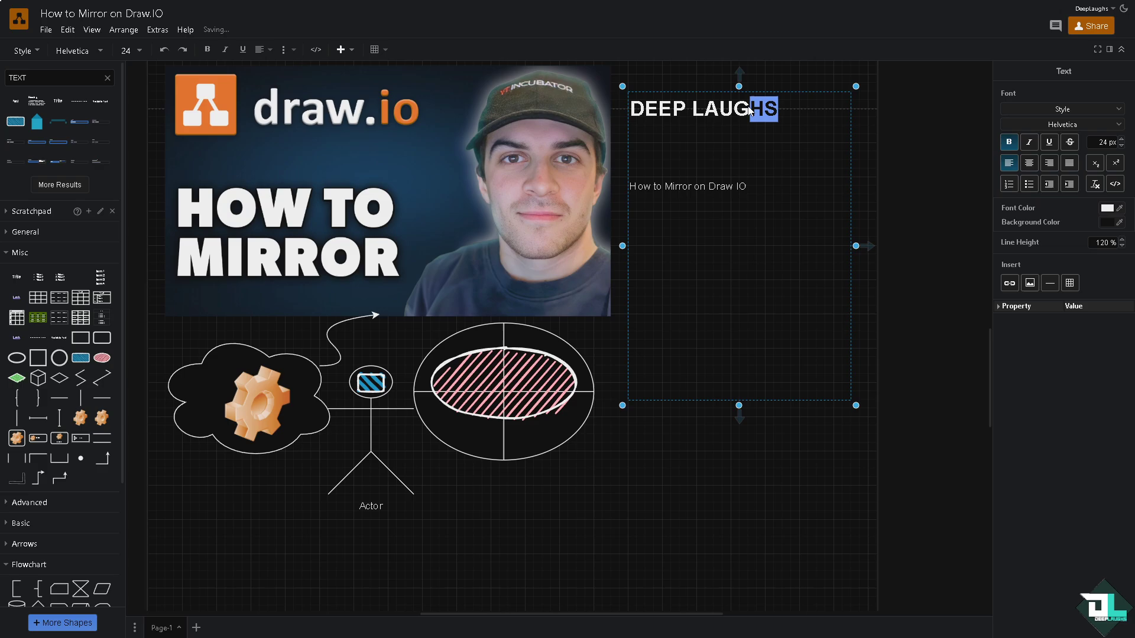
pyautogui.click(1107, 208)
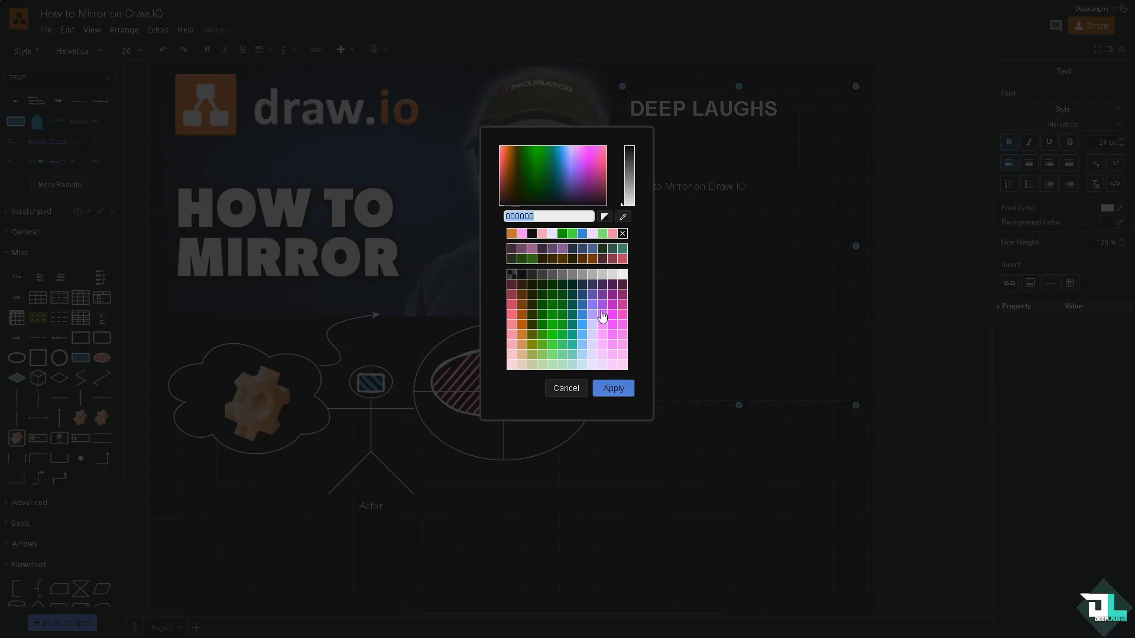
pyautogui.click(530, 324)
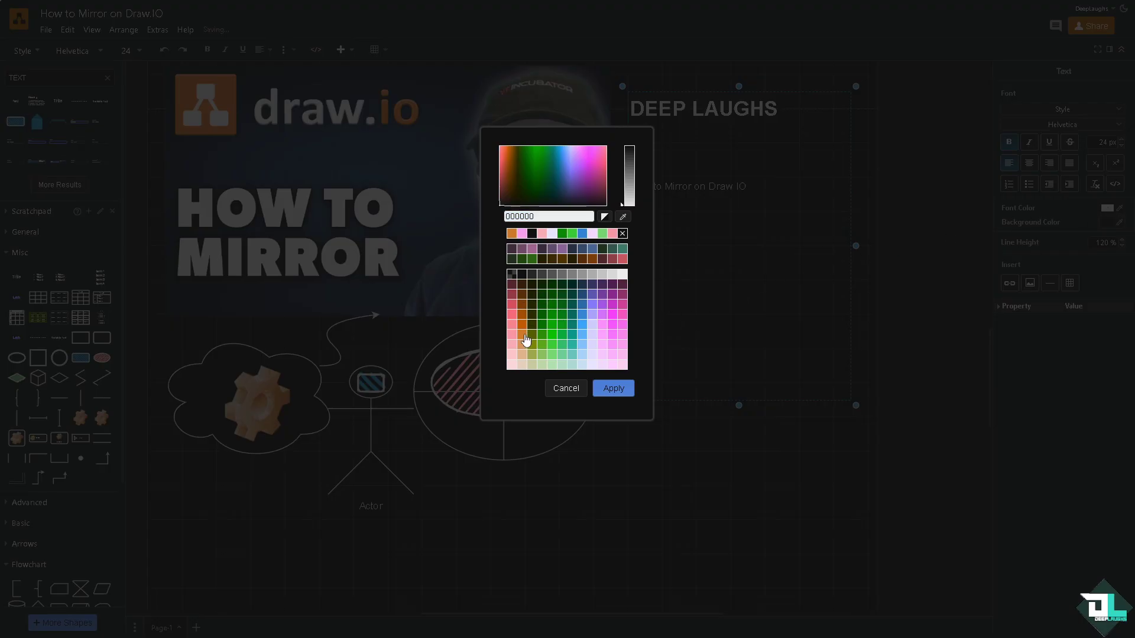
pyautogui.click(602, 394)
pyautogui.click(752, 247)
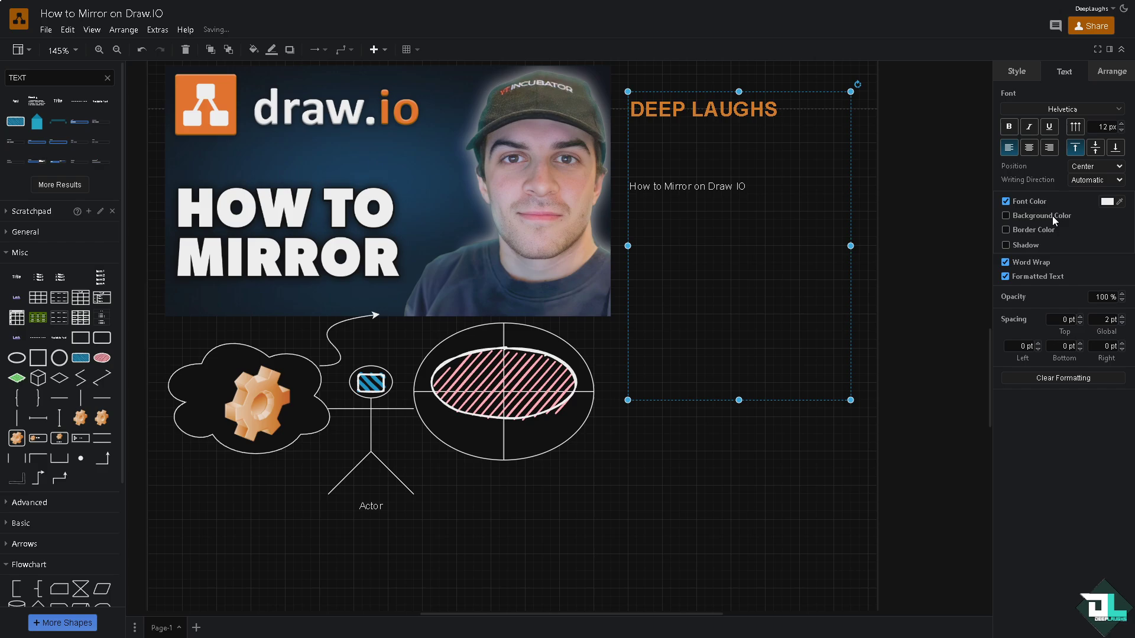
# Remove the text box background and give it a blue border and a shadow
pyautogui.click(1005, 216)
pyautogui.click(1005, 230)
pyautogui.click(1107, 230)
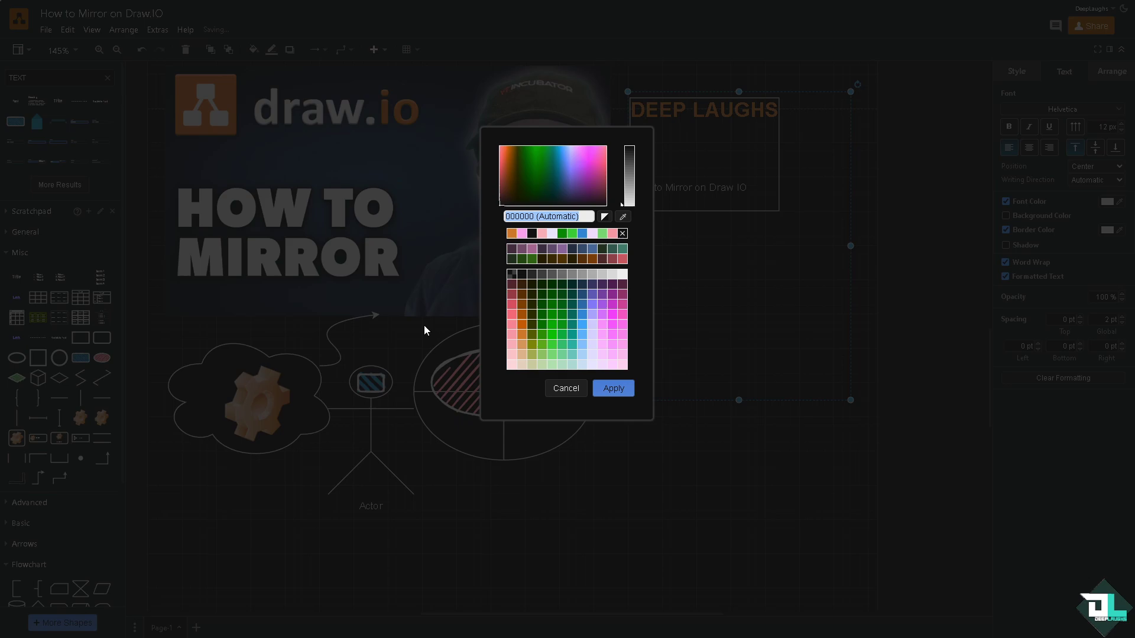
pyautogui.click(582, 343)
pyautogui.click(612, 388)
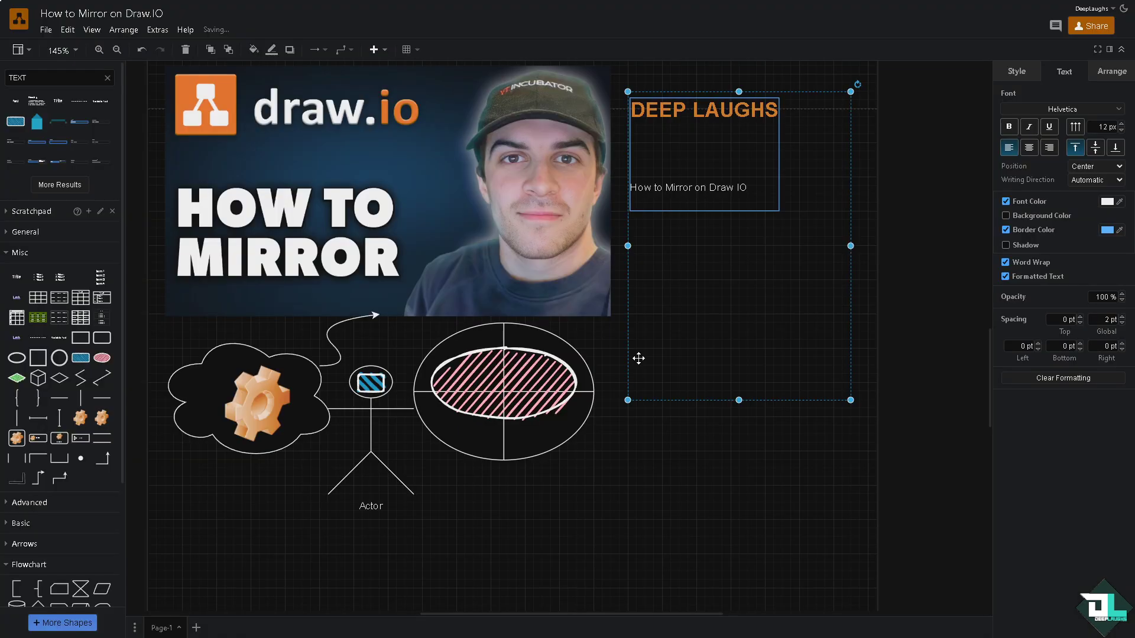
pyautogui.click(1006, 245)
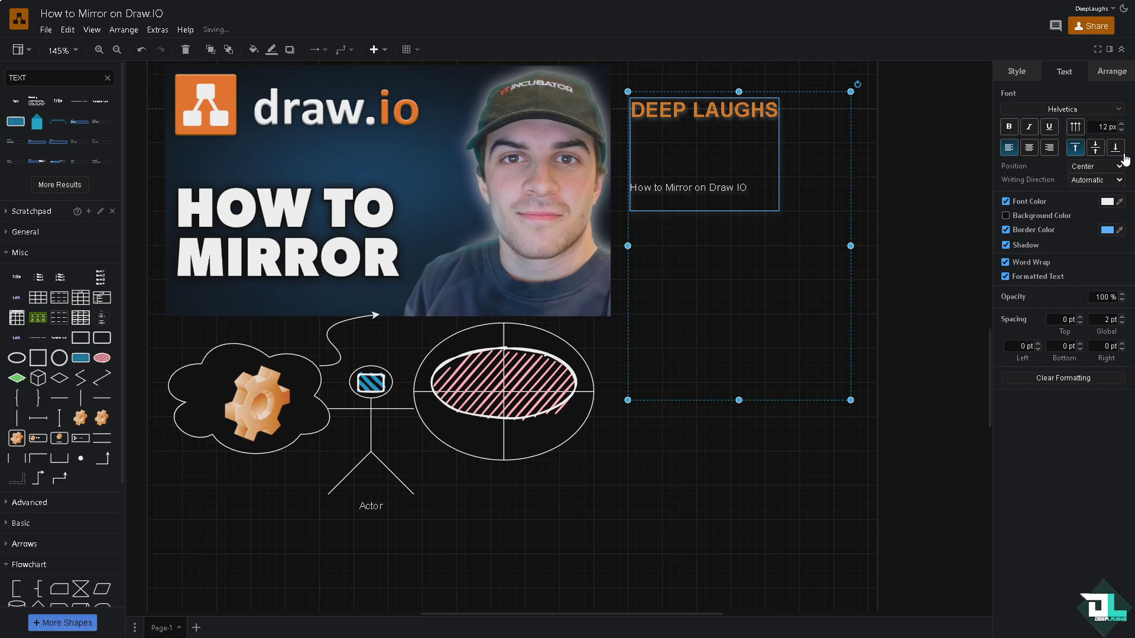
# Enlarge the font two steps and delete the blank line under DEEP LAUGHS
pyautogui.click(1120, 124)
pyautogui.click(1121, 126)
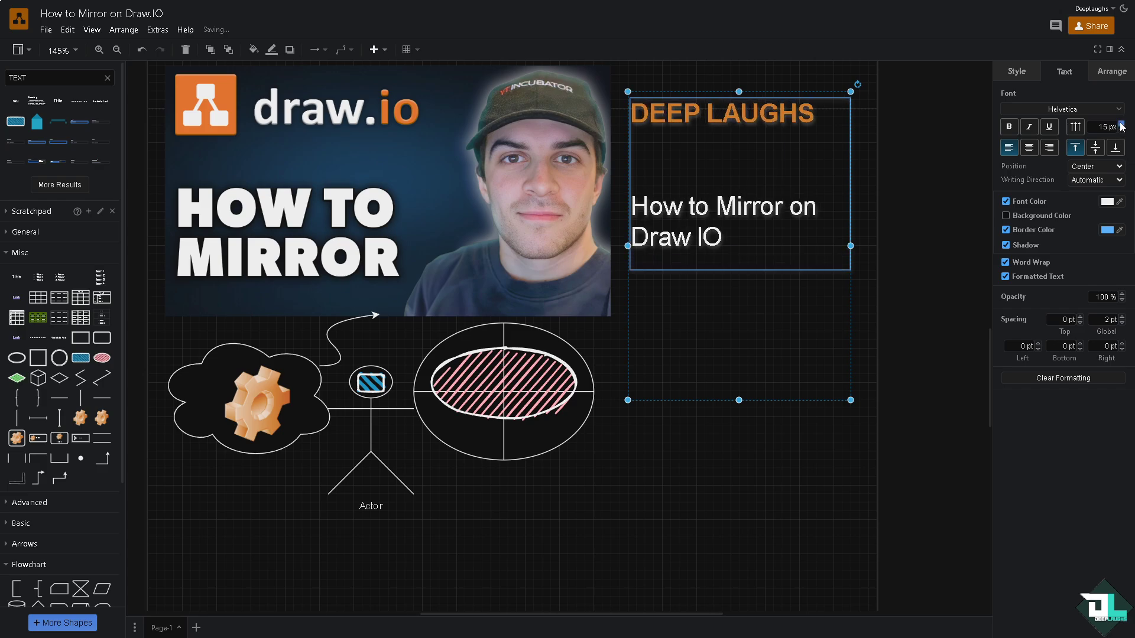
pyautogui.doubleClick(720, 148)
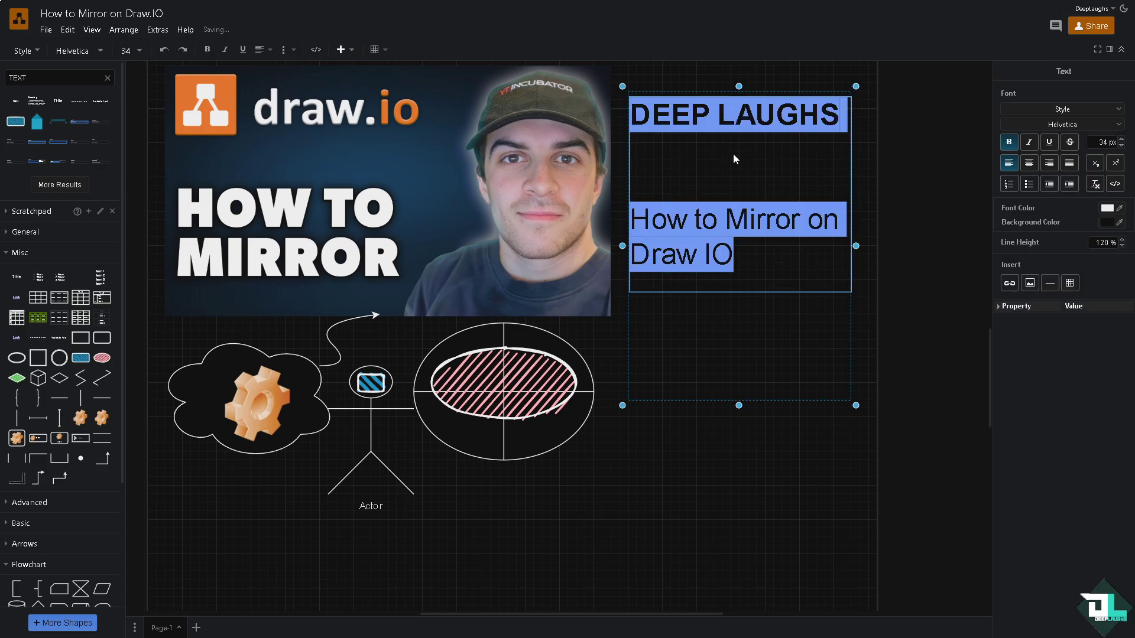
pyautogui.click(764, 156)
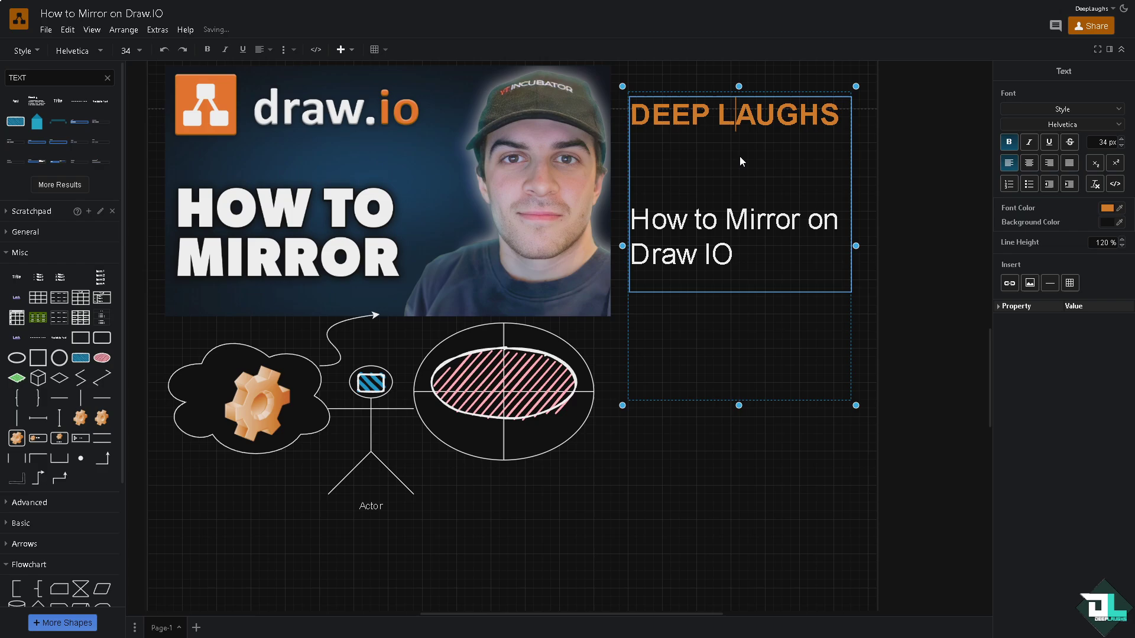
pyautogui.press('Delete')
pyautogui.press('Delete')
pyautogui.click(746, 474)
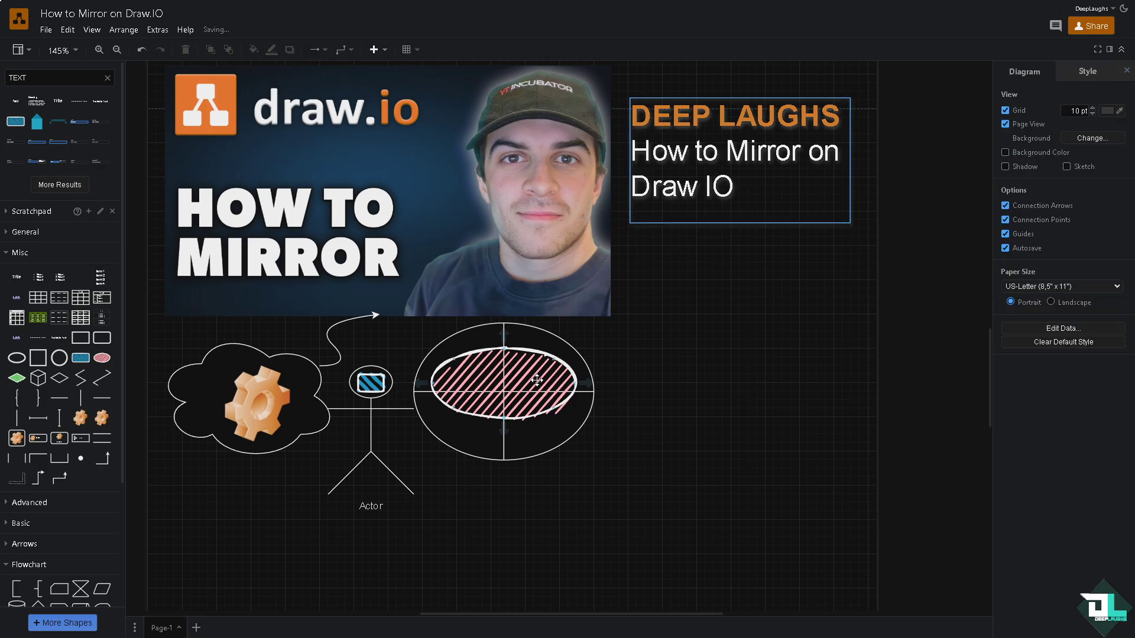
# Select the thumbnail, gear, cloud, arrow, Actor, ellipses and DEEP LAUGHS text together
pyautogui.click(395, 234)
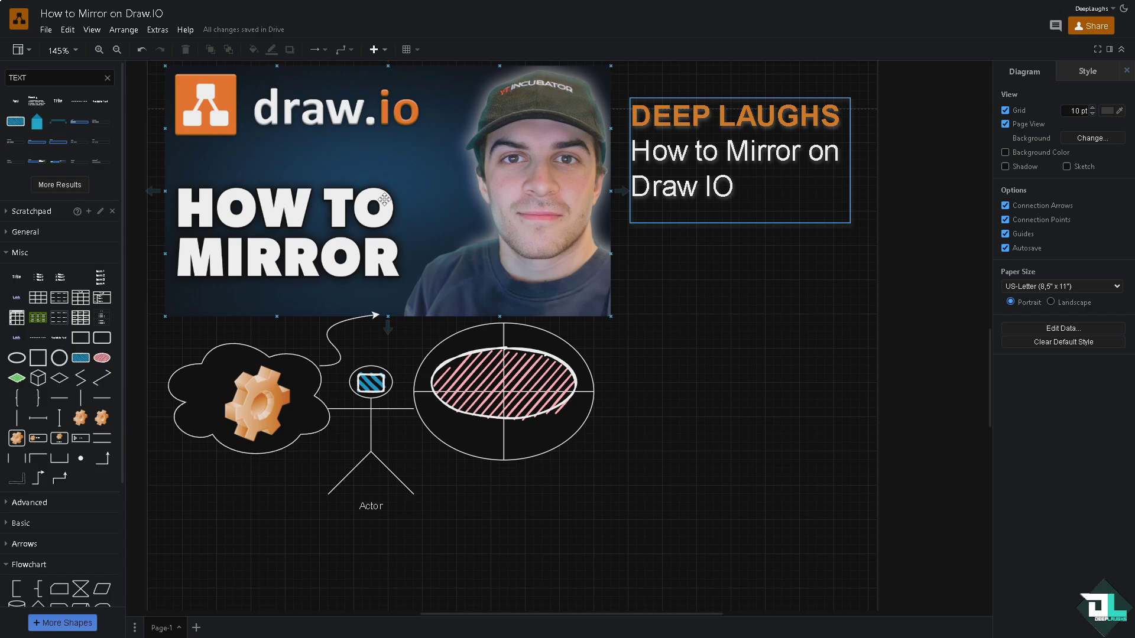
pyautogui.click(341, 153)
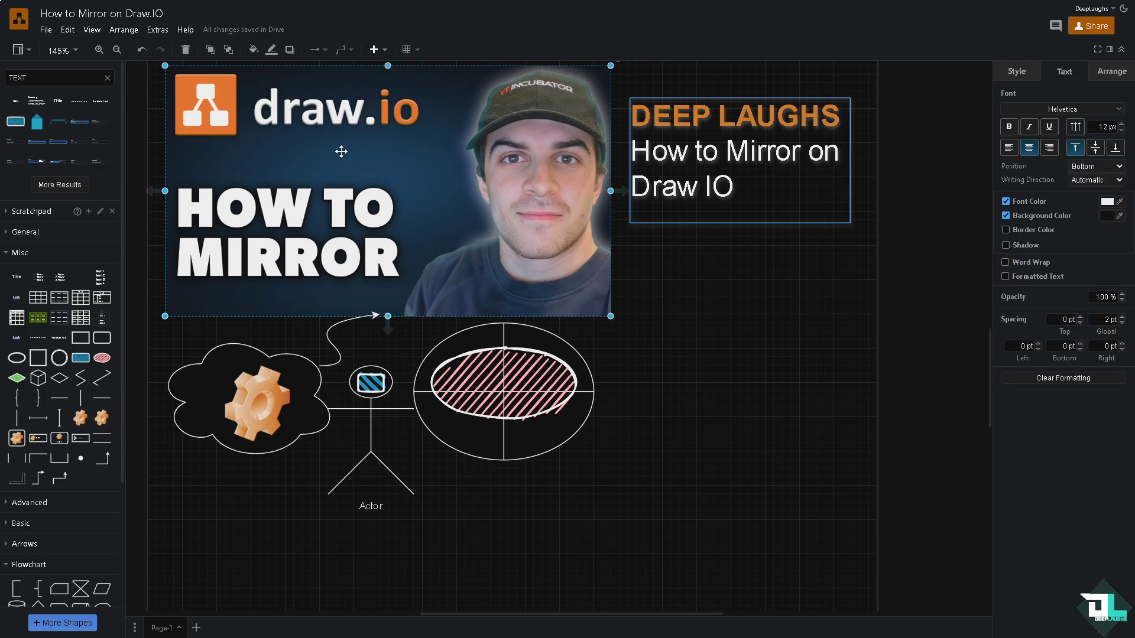
pyautogui.keyDown('shift'); pyautogui.click(280, 409); pyautogui.keyUp('shift')
pyautogui.keyDown('shift'); pyautogui.click(205, 377); pyautogui.keyUp('shift')
pyautogui.keyDown('shift'); pyautogui.click(339, 325); pyautogui.keyUp('shift')
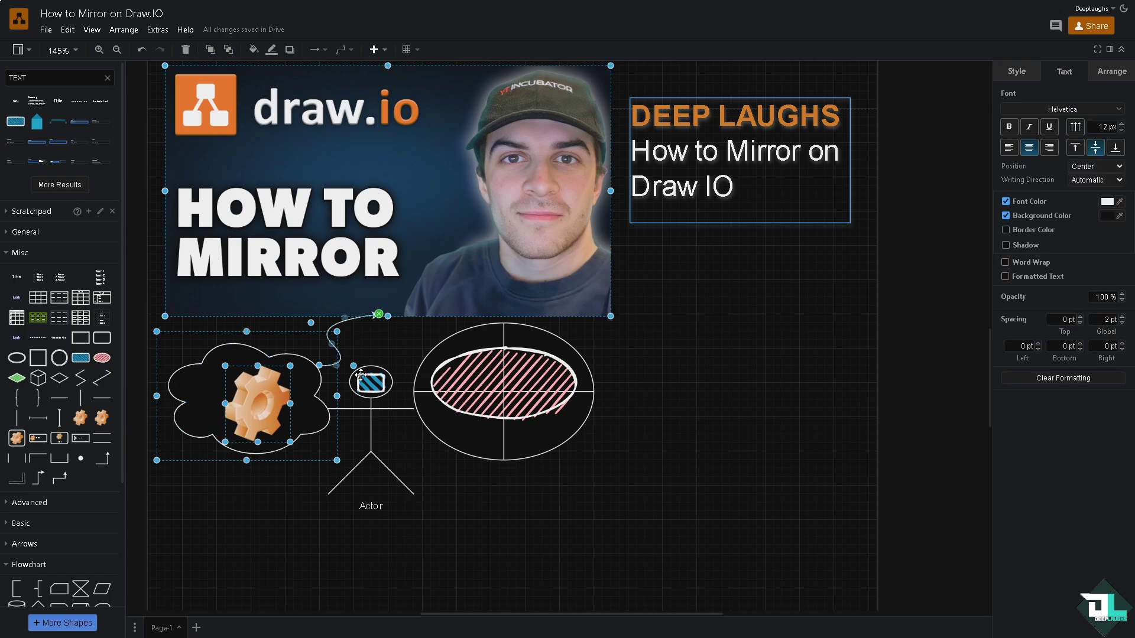
pyautogui.keyDown('shift'); pyautogui.click(360, 375); pyautogui.keyUp('shift')
pyautogui.keyDown('shift'); pyautogui.click(372, 417); pyautogui.keyUp('shift')
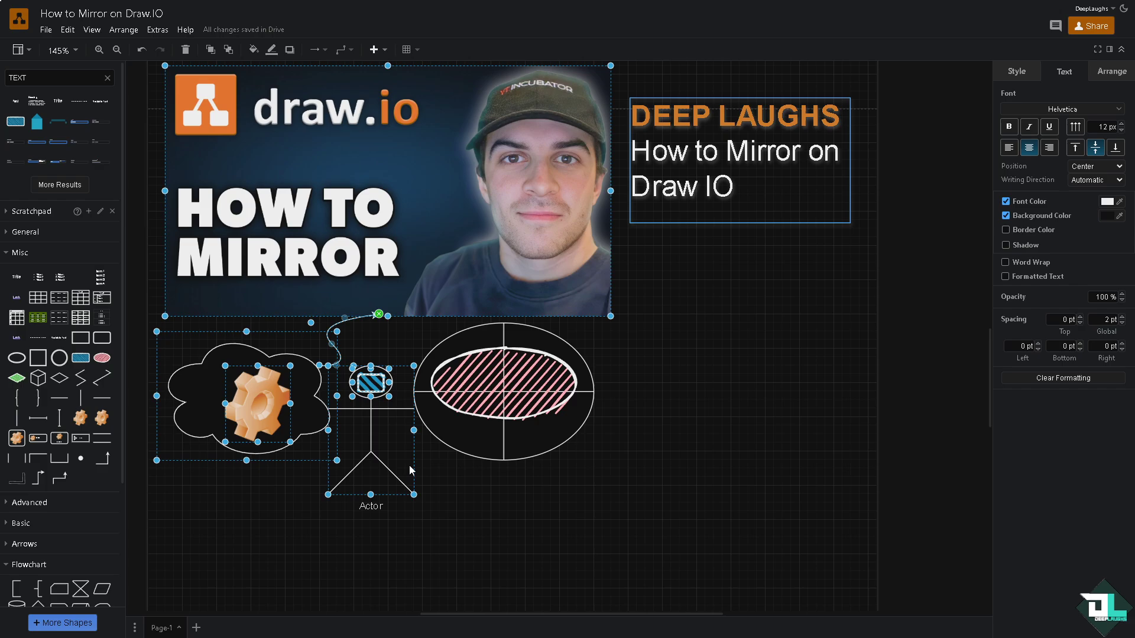
pyautogui.keyDown('shift'); pyautogui.click(480, 338); pyautogui.keyUp('shift')
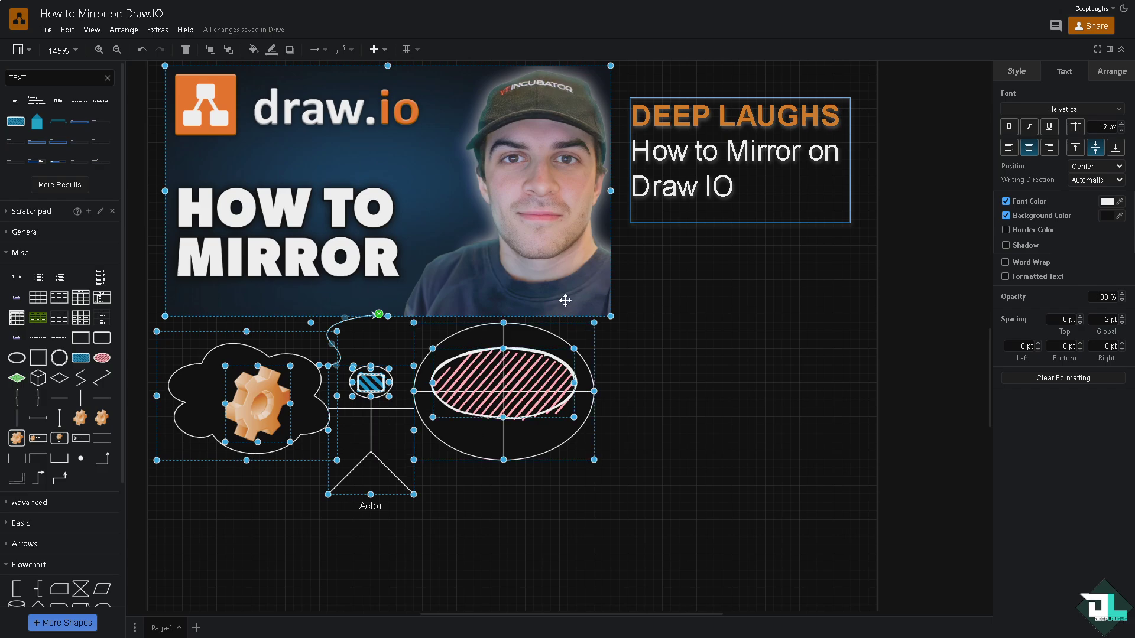
pyautogui.click(695, 167)
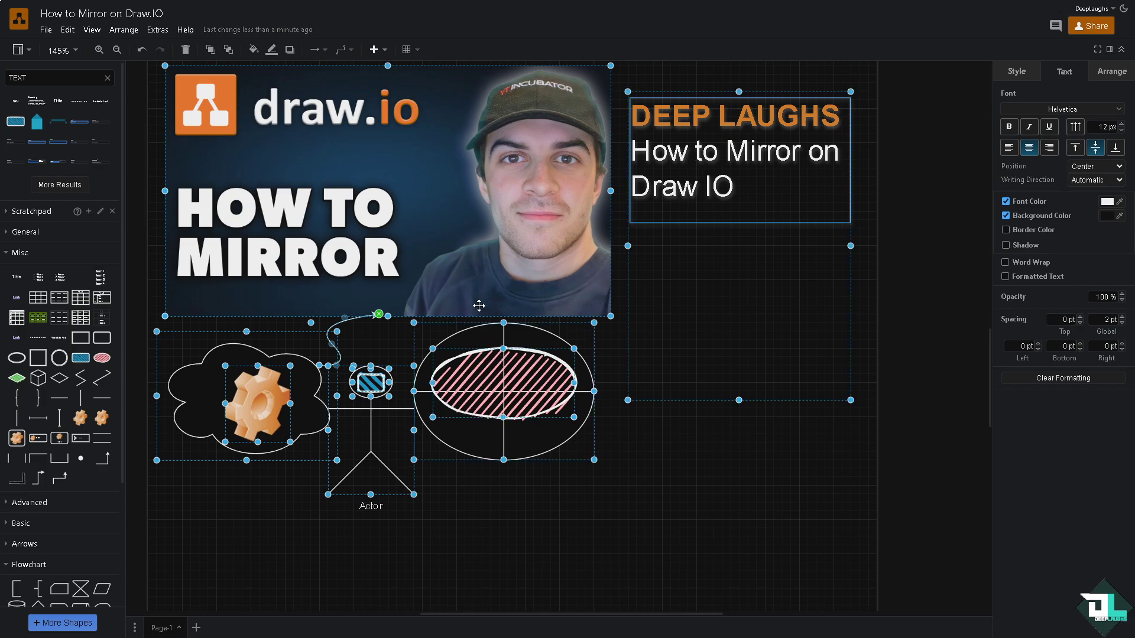
pyautogui.rightClick(659, 210)
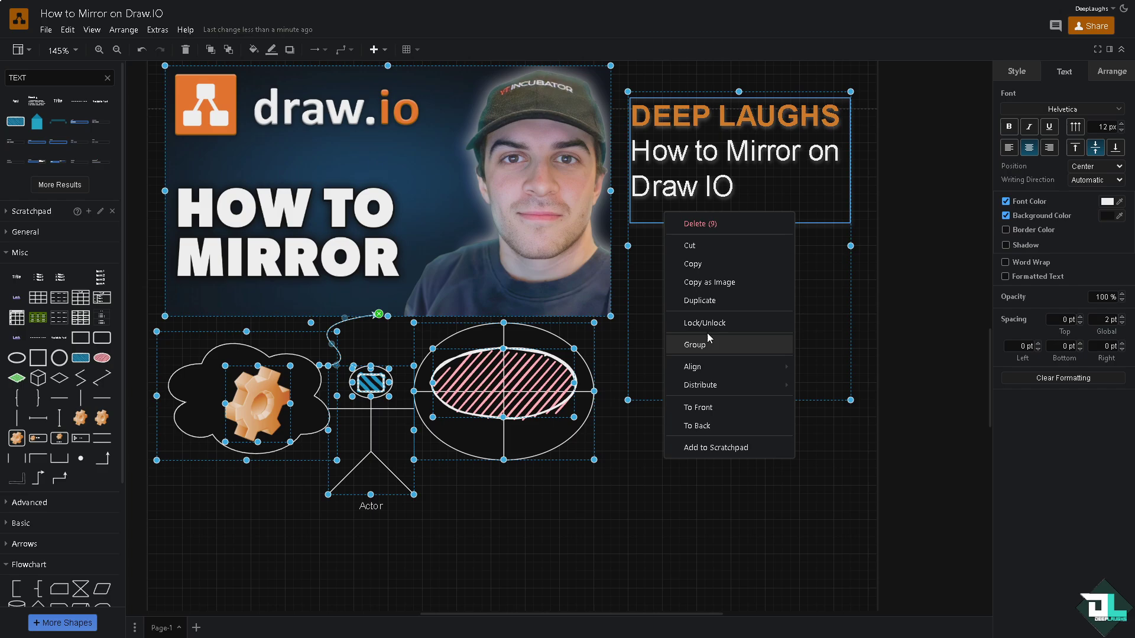
# Group the selected shapes, reset the zoom, and copy the group
pyautogui.click(702, 344)
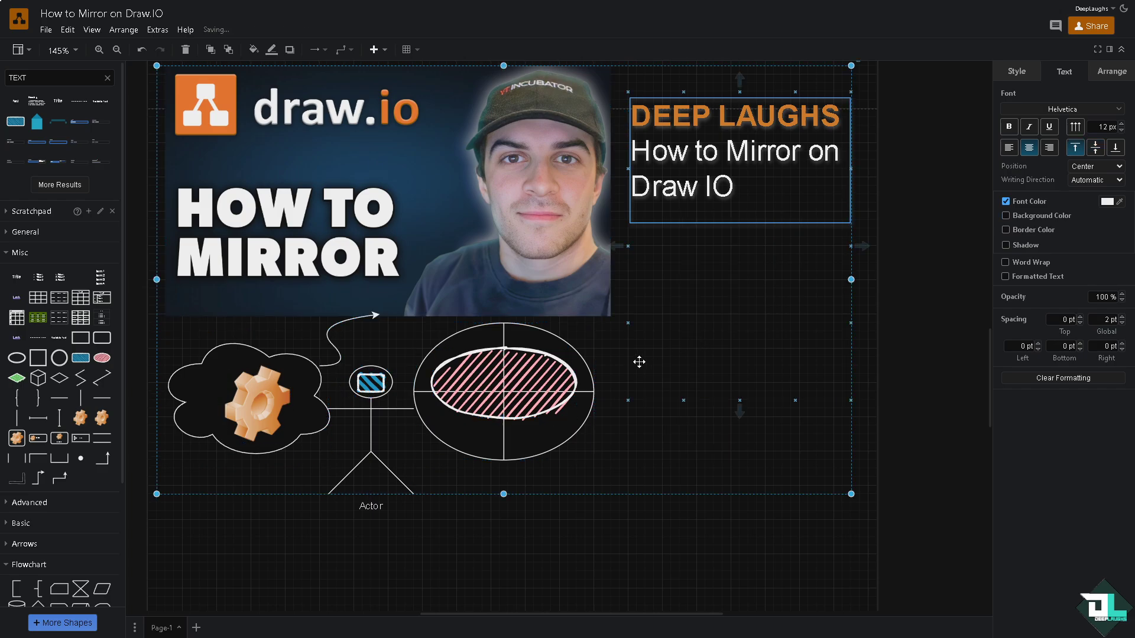
pyautogui.hotkey('ctrl', '-')
pyautogui.hotkey('ctrl', '-')
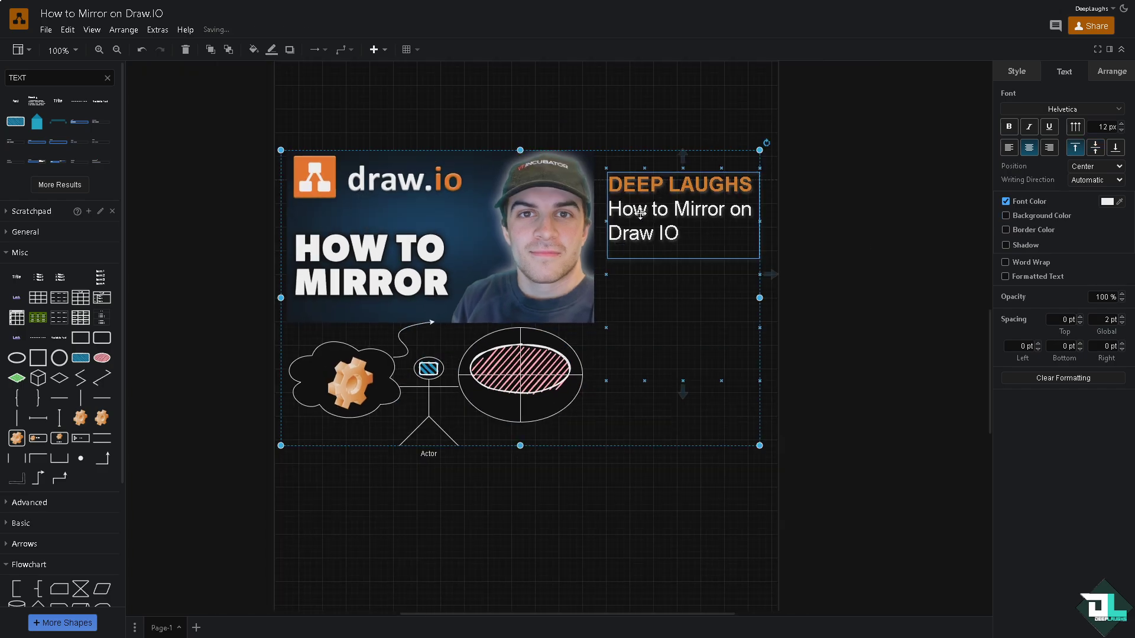
pyautogui.rightClick(639, 218)
pyautogui.click(685, 266)
# Duplicate the group with Ctrl+D so a second copy appears
pyautogui.scroll(2, 612, 414)
pyautogui.scroll(5, 613, 502)
pyautogui.scroll(-1, 612, 414)
pyautogui.scroll(-2, 644, 343)
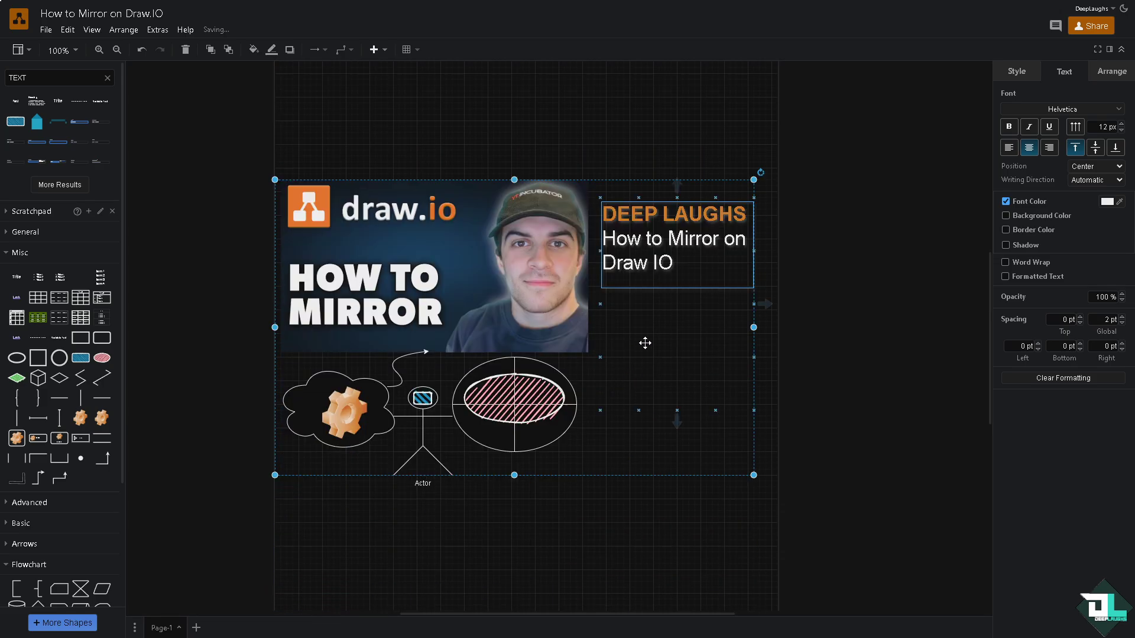
pyautogui.scroll(-2, 646, 342)
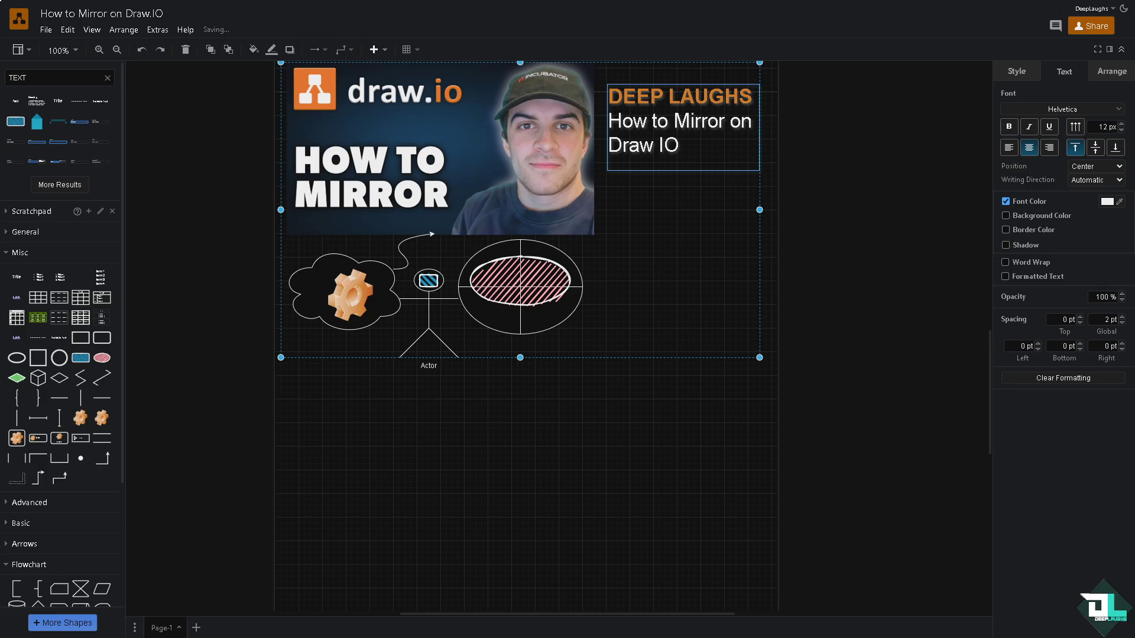
pyautogui.hotkey('ctrl', 'd')
# Rotate the duplicate 180° and position it upside down beneath the original
pyautogui.moveTo(523, 240)
pyautogui.mouseDown()
pyautogui.moveTo(567, 280)
pyautogui.moveTo(561, 310)
pyautogui.mouseUp()
pyautogui.rightClick(589, 349)
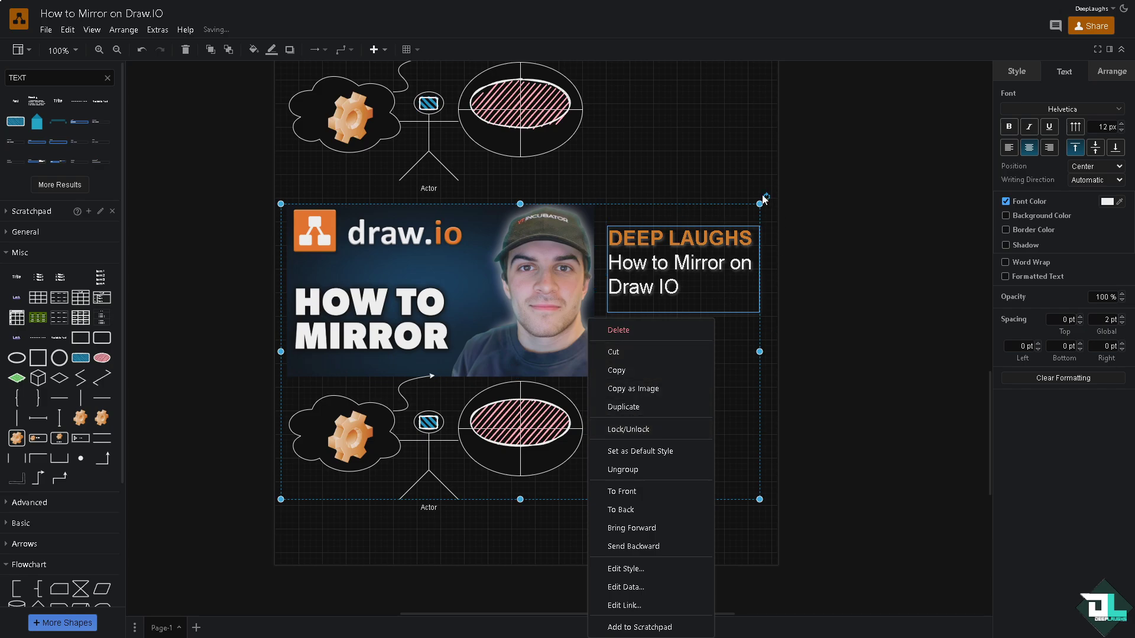
pyautogui.moveTo(764, 197)
pyautogui.mouseDown()
pyautogui.moveTo(664, 380)
pyautogui.moveTo(548, 407)
pyautogui.mouseUp()
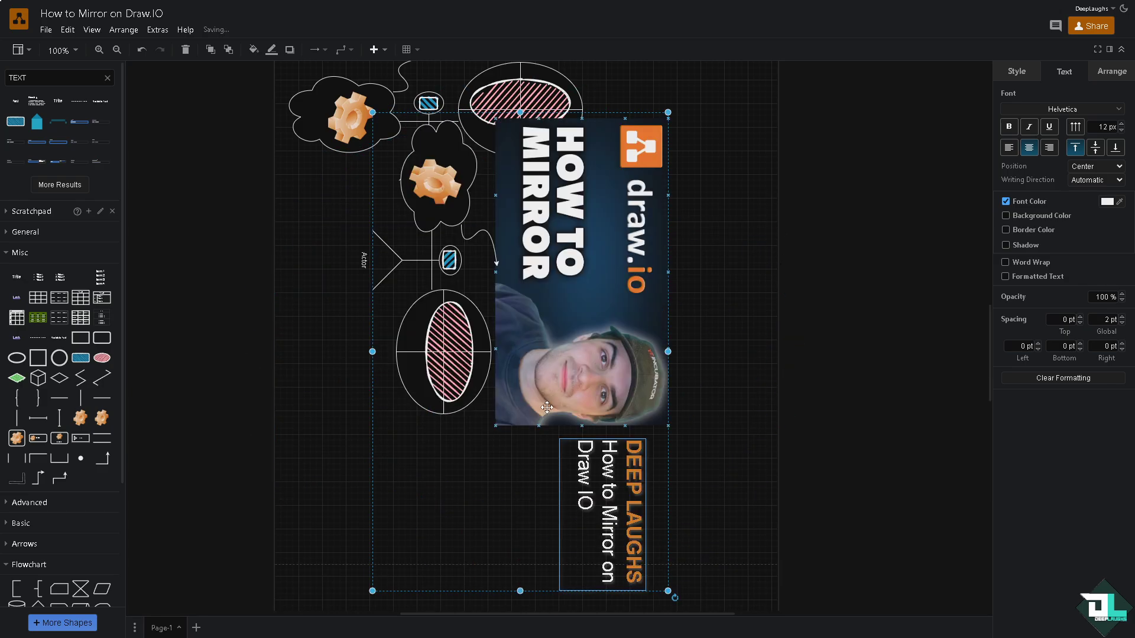
pyautogui.moveTo(668, 591)
pyautogui.mouseDown()
pyautogui.moveTo(420, 456)
pyautogui.moveTo(417, 424)
pyautogui.mouseUp()
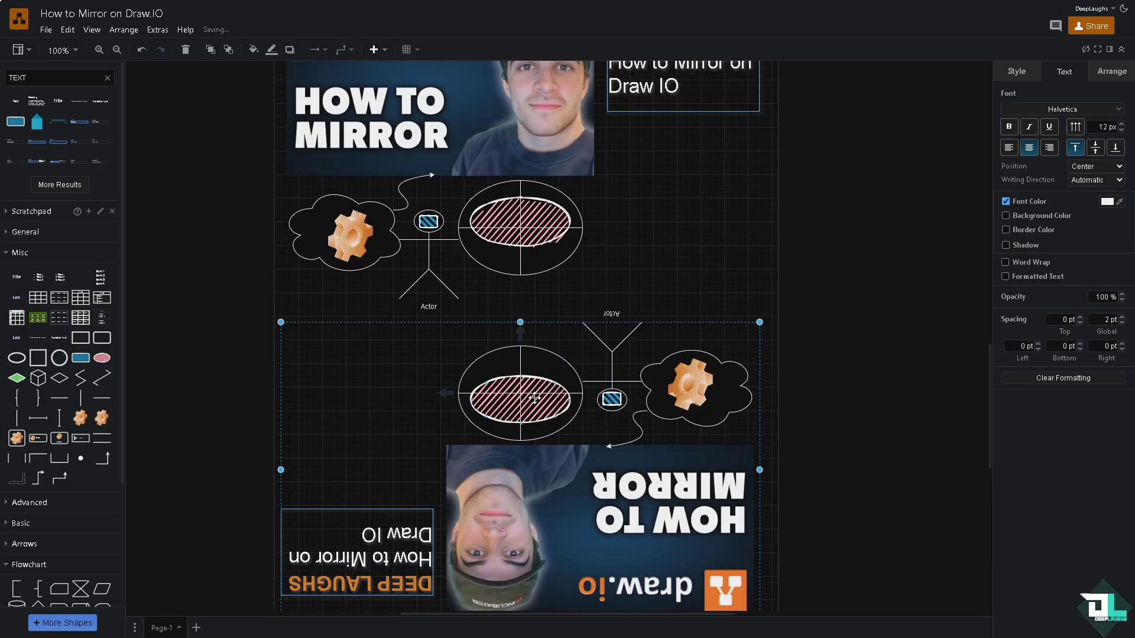
pyautogui.moveTo(563, 362); pyautogui.dragTo(539, 334)
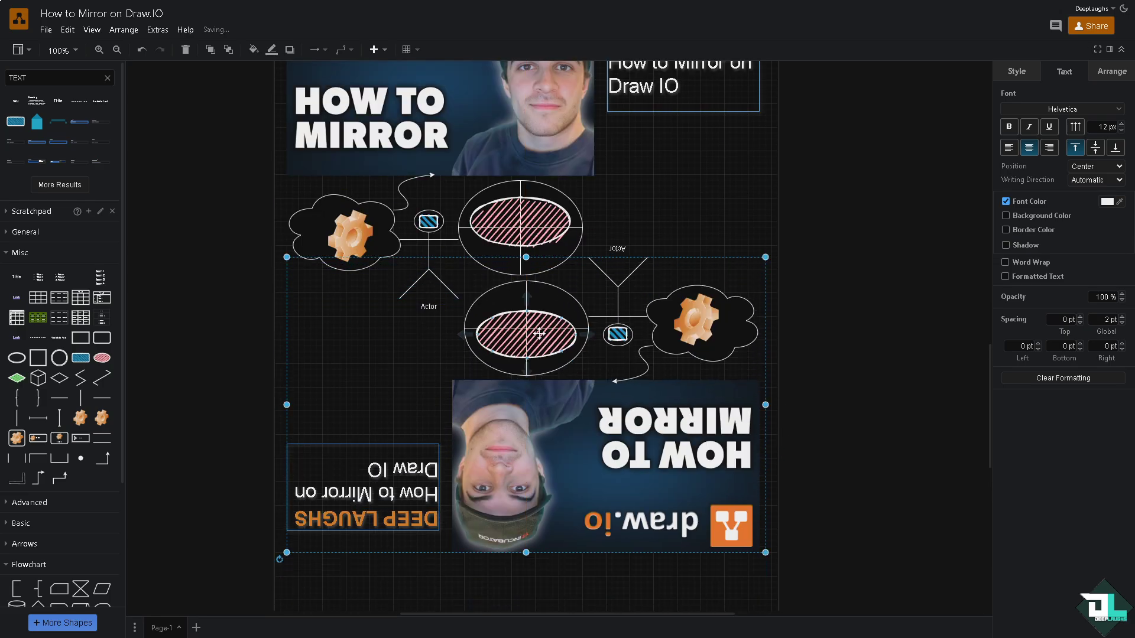
pyautogui.keyDown('ctrl'); pyautogui.scroll(-1, 541, 335); pyautogui.keyUp('ctrl')
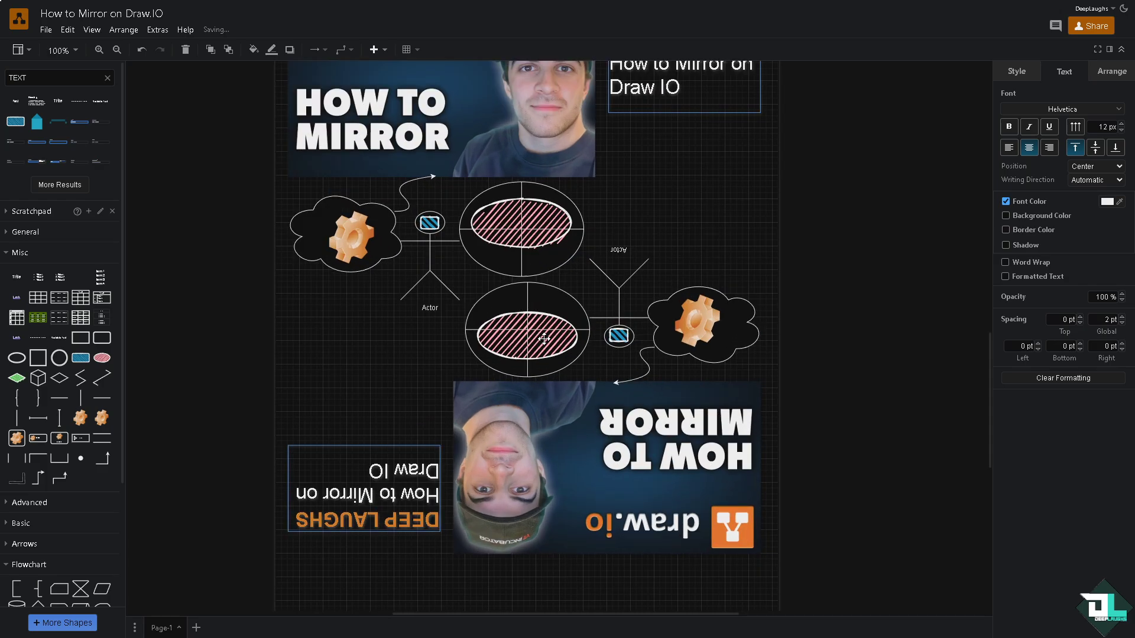
pyautogui.keyDown('ctrl'); pyautogui.scroll(1, 611, 350); pyautogui.keyUp('ctrl')
pyautogui.click(611, 350)
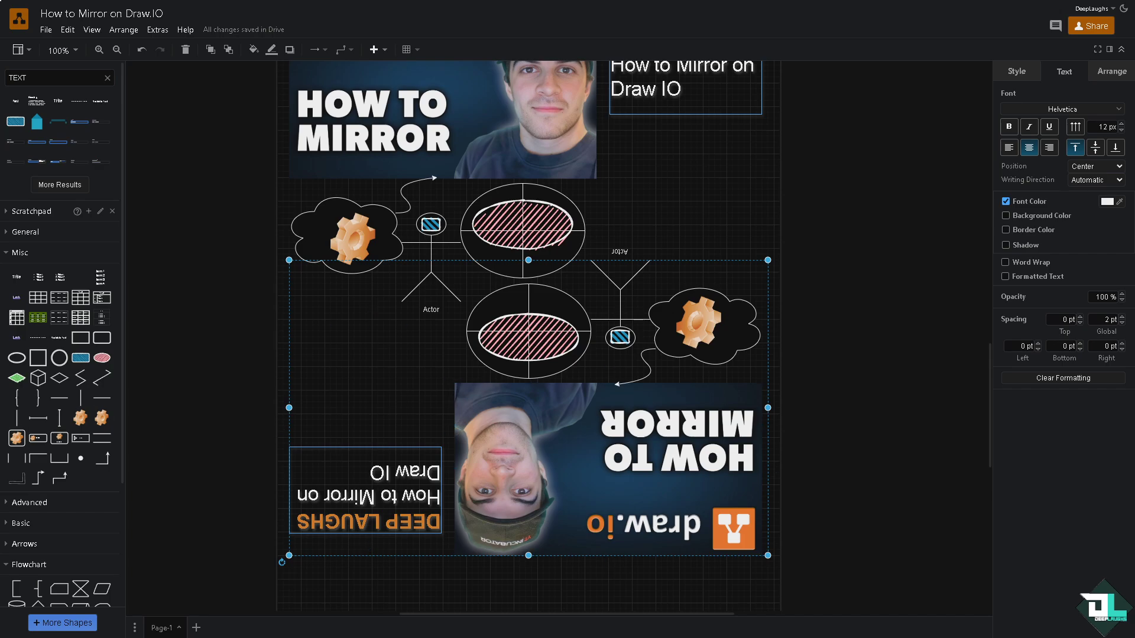
pyautogui.keyDown('ctrl'); pyautogui.scroll(-3, 498, 201); pyautogui.keyUp('ctrl')
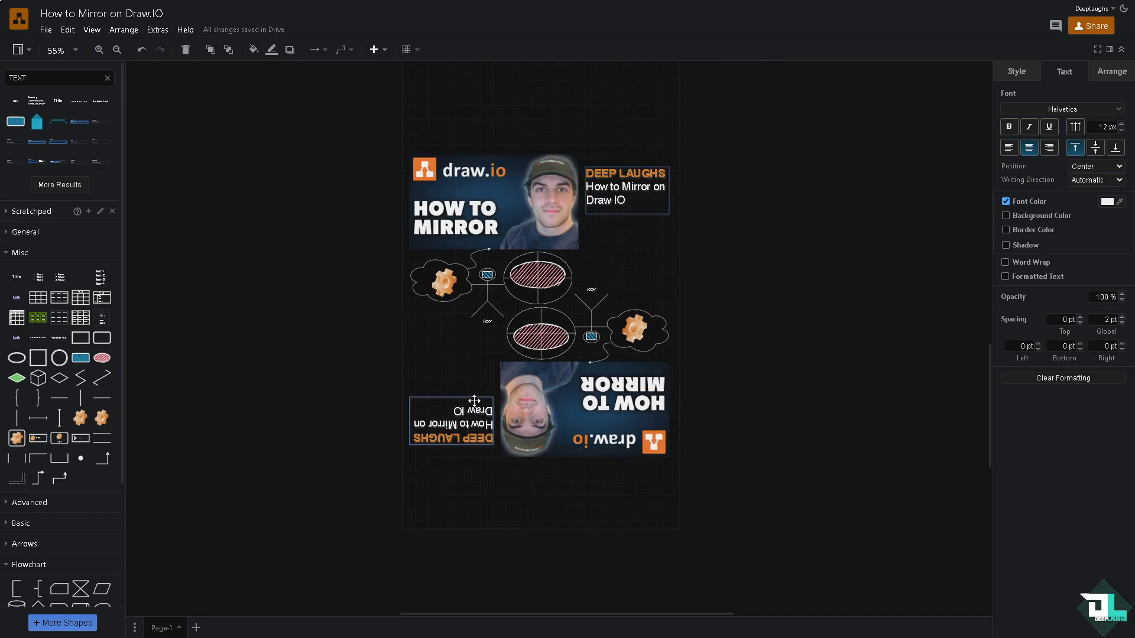
pyautogui.hotkey('ctrl', 'a')
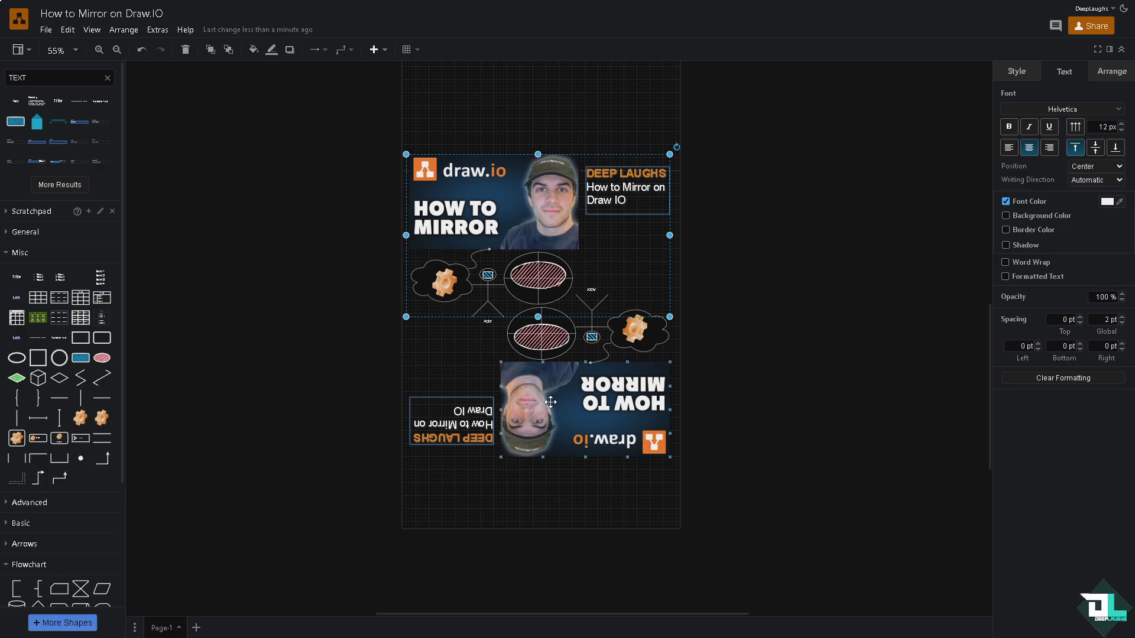
# Group the original with its mirror, wait out the page freeze, then reposition the group
pyautogui.rightClick(520, 234)
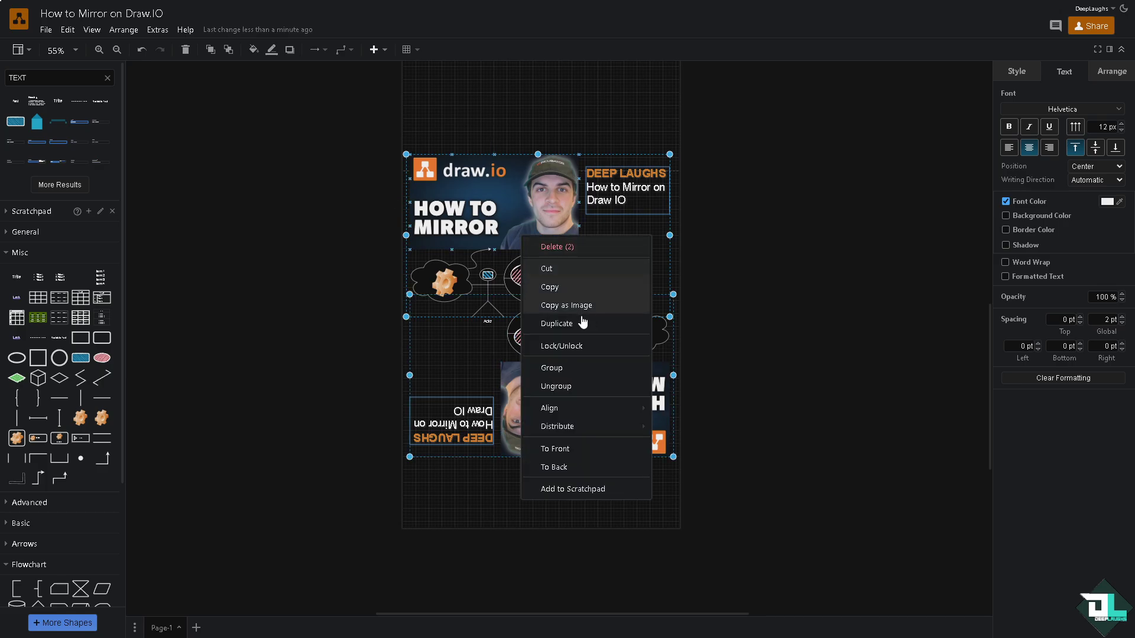
pyautogui.click(555, 367)
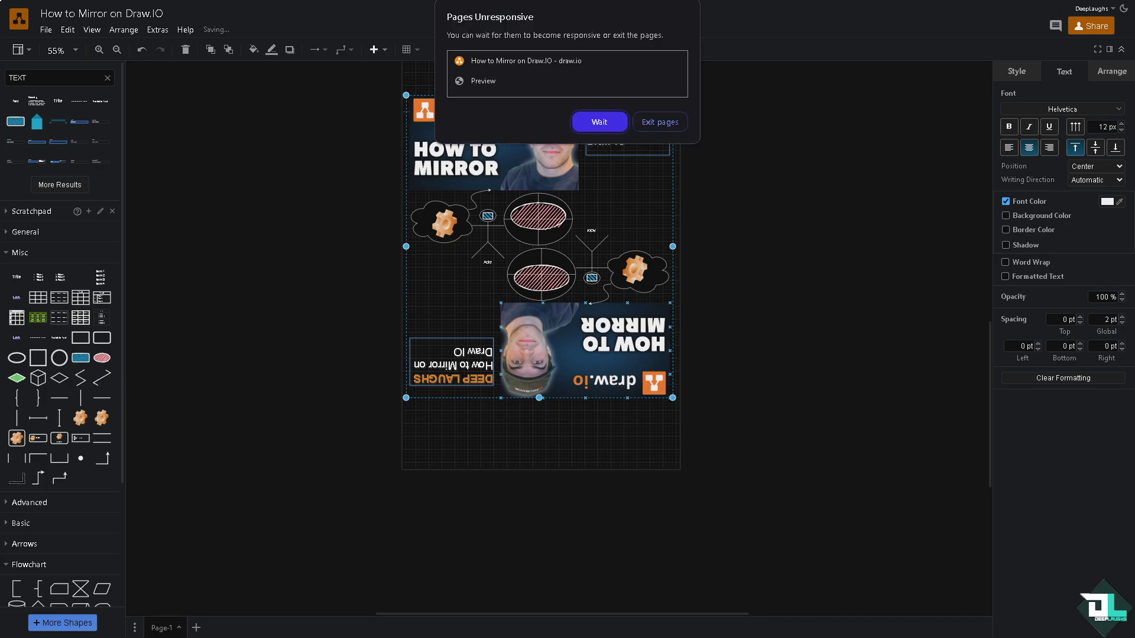
pyautogui.click(599, 121)
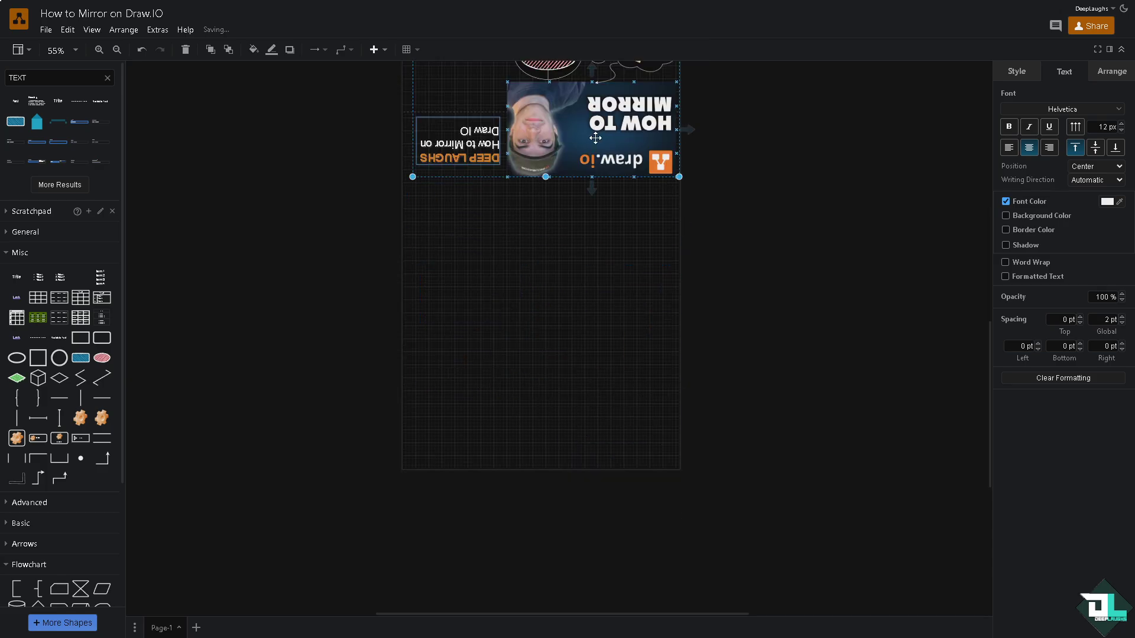
pyautogui.moveTo(594, 112); pyautogui.dragTo(578, 451)
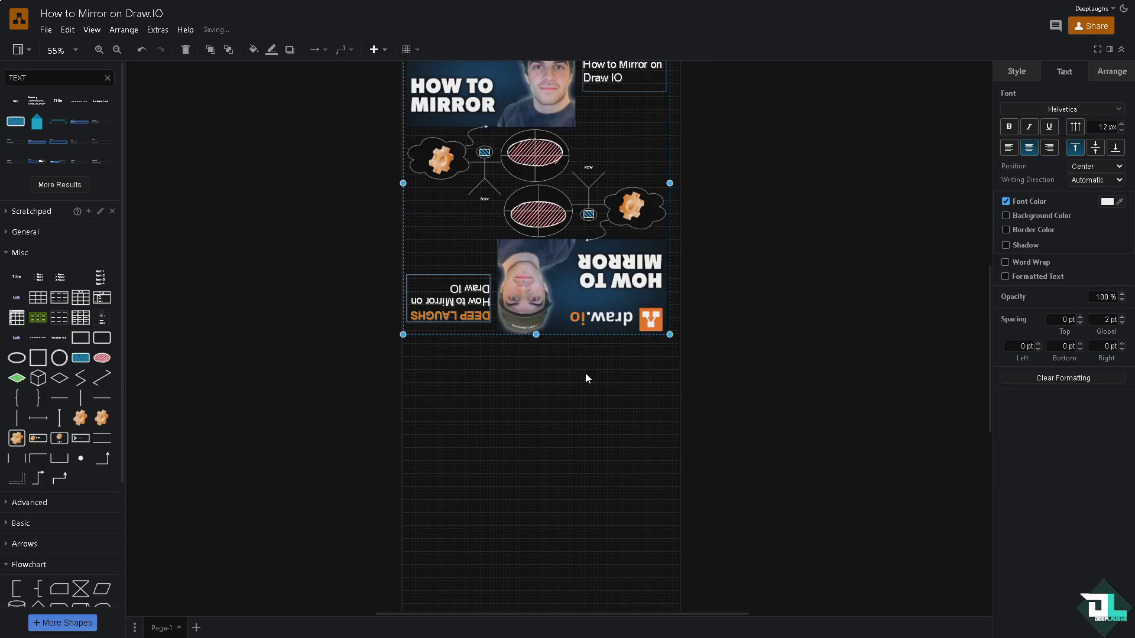
# Save the diagram with the upright original and its upside-down mirror copy
pyautogui.click(46, 29)
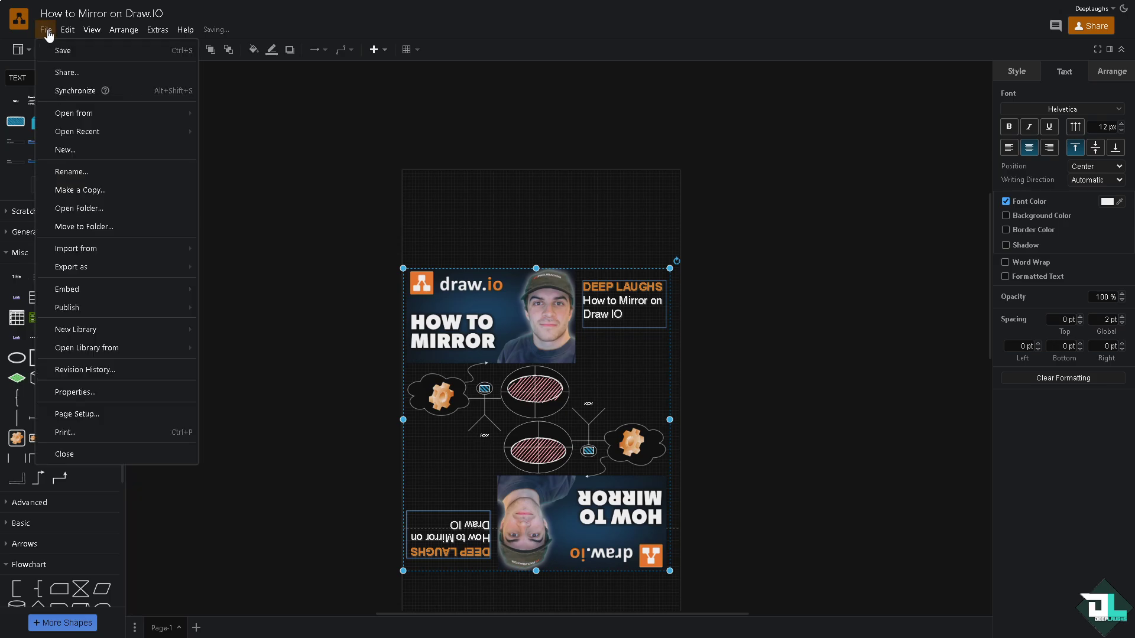
pyautogui.click(63, 50)
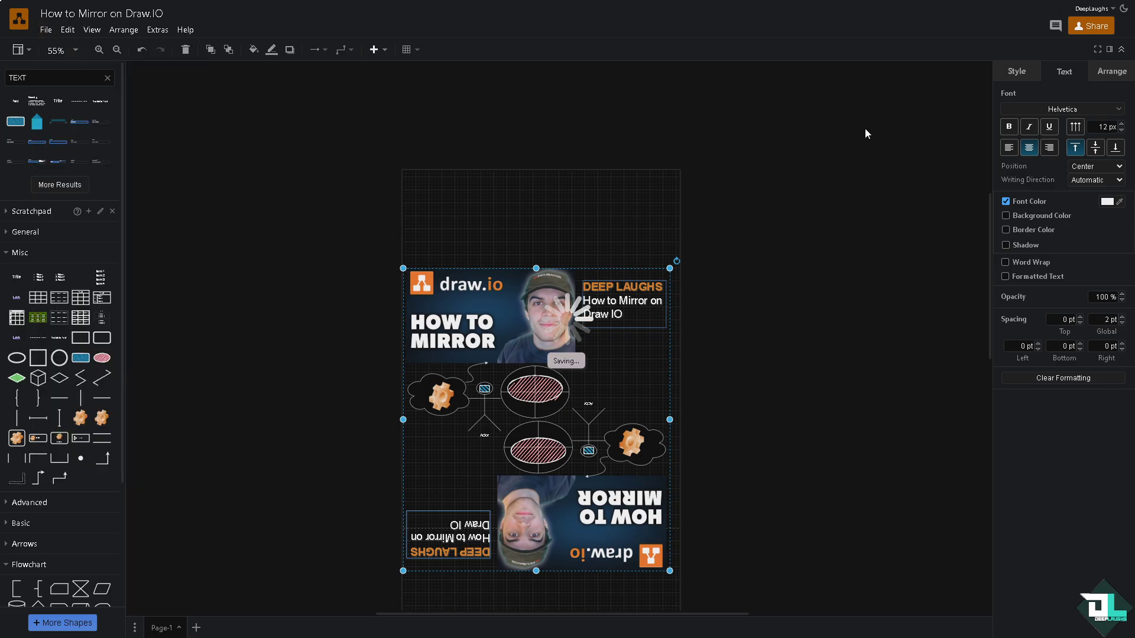